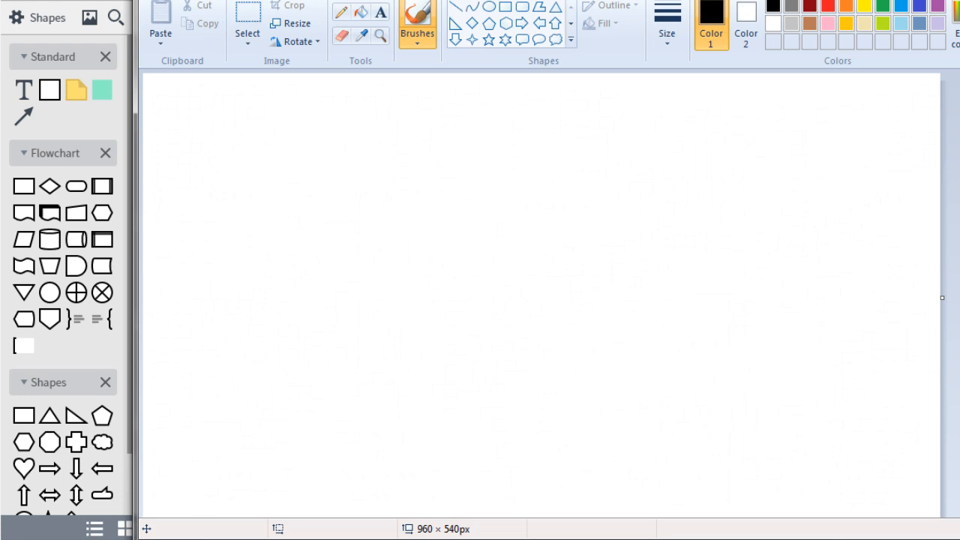
- Draw a rectangle about 577 × 356 px on the canvas as the outer frame of the admin screen wireframe
{"action": "left_click_drag", "start_coordinate": [308, 0], "coordinate": [325, 0]}
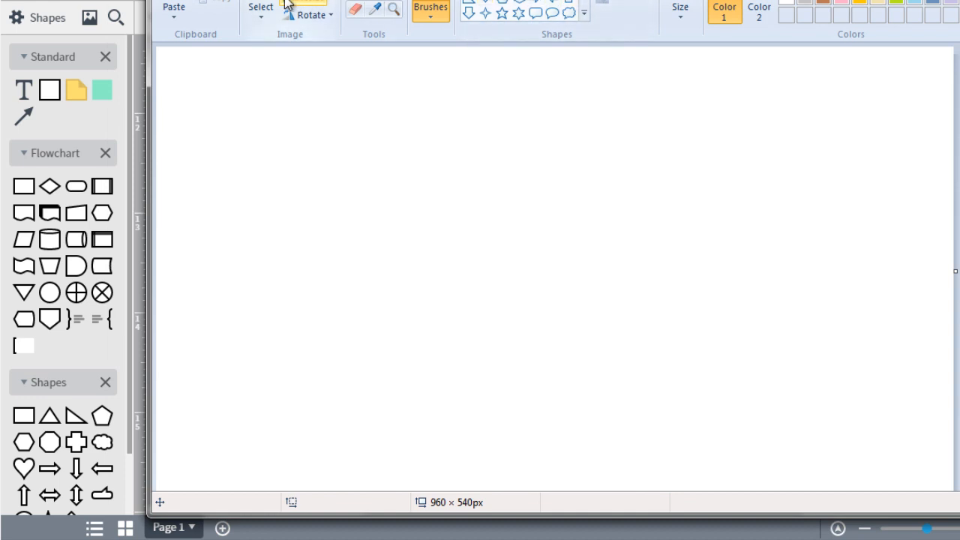
{"action": "left_click", "coordinate": [373, 7]}
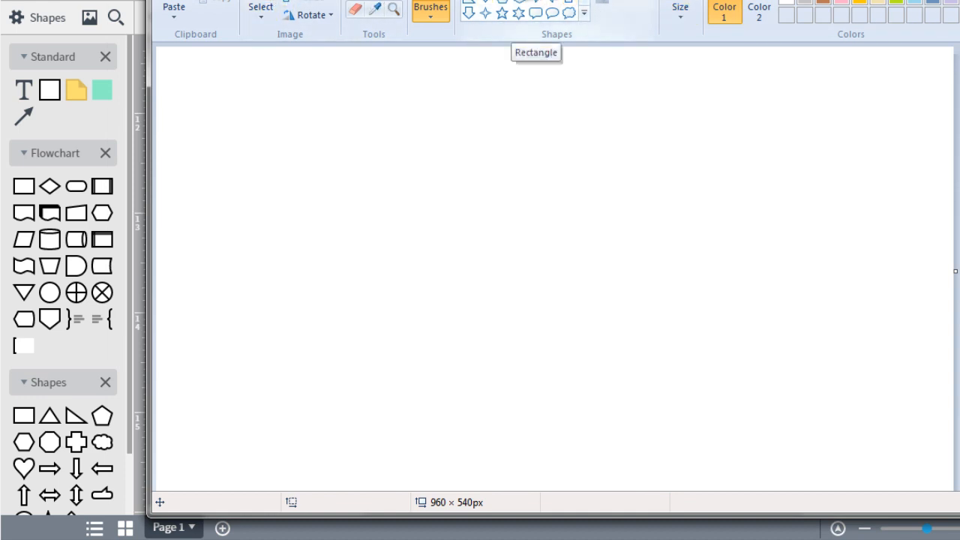
{"action": "left_click", "coordinate": [759, 12]}
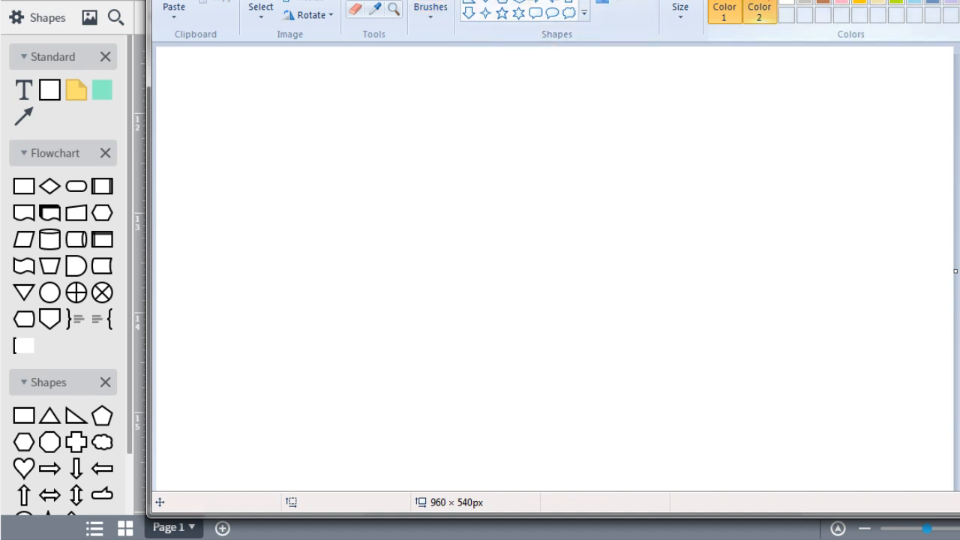
{"action": "left_click_drag", "start_coordinate": [388, 119], "coordinate": [432, 159]}
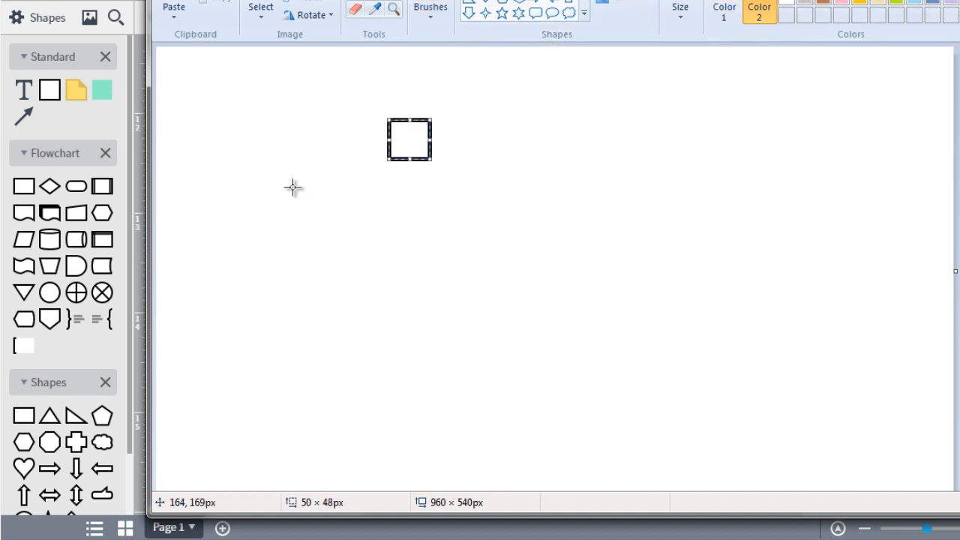
{"action": "key", "text": "ctrl+z"}
{"action": "left_click_drag", "start_coordinate": [261, 94], "coordinate": [741, 389]}
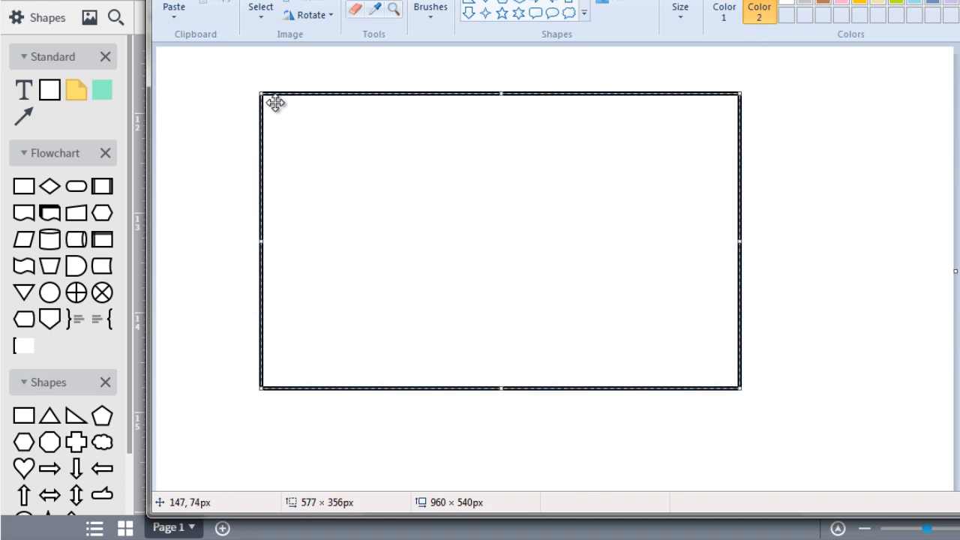
{"action": "left_click", "coordinate": [222, 261]}
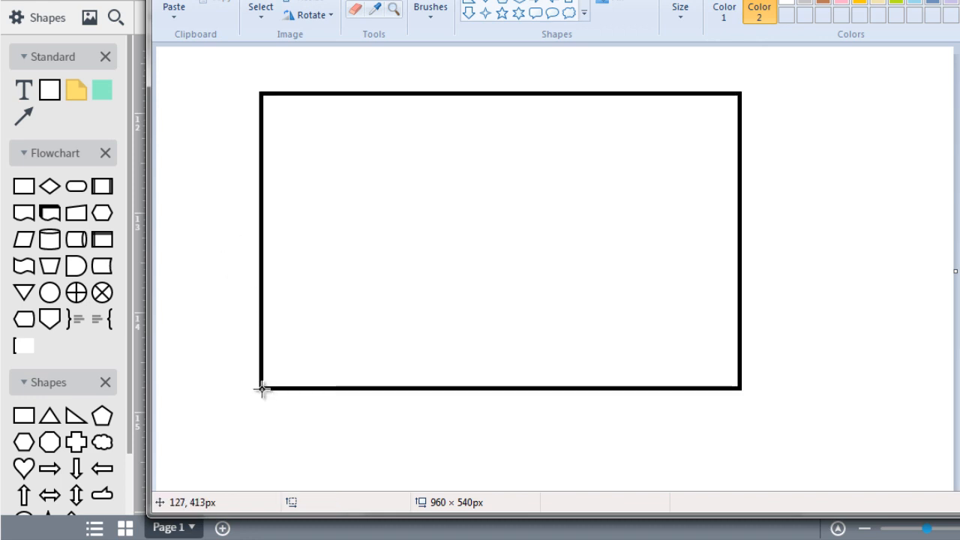
- Draw a sidebar about 88 × 353 px along the frame's left edge, with a menu item box about 77 × 21 px inside it
{"action": "left_click_drag", "start_coordinate": [261, 387], "coordinate": [335, 96]}
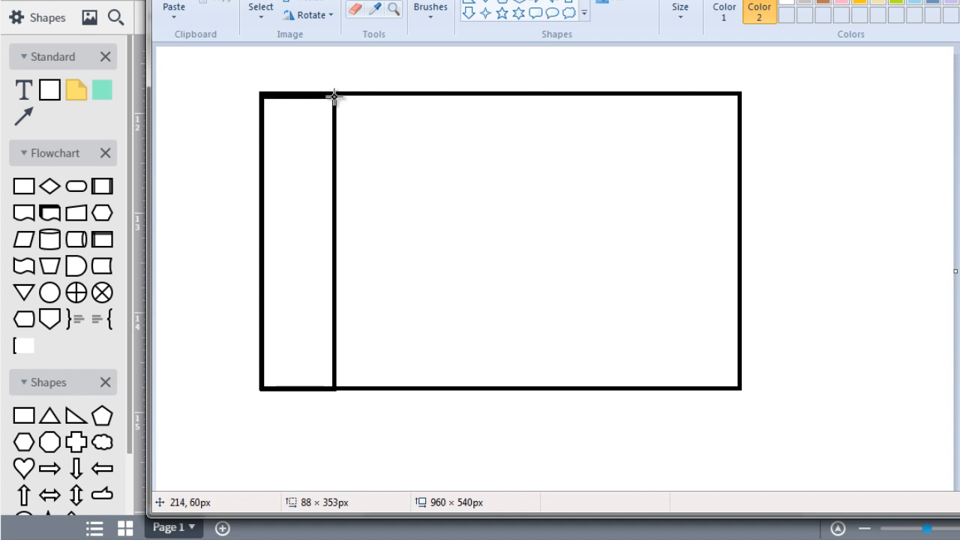
{"action": "left_click", "coordinate": [227, 254]}
{"action": "mouse_move", "coordinate": [268, 265]}
{"action": "left_mouse_down"}
{"action": "mouse_move", "coordinate": [333, 270]}
{"action": "mouse_move", "coordinate": [332, 282]}
{"action": "left_mouse_up"}
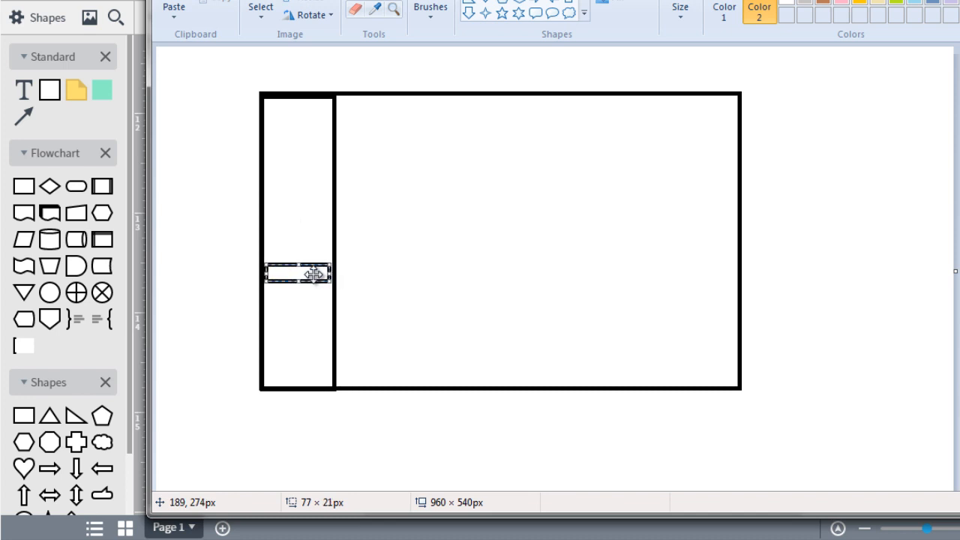
{"action": "left_click", "coordinate": [201, 233]}
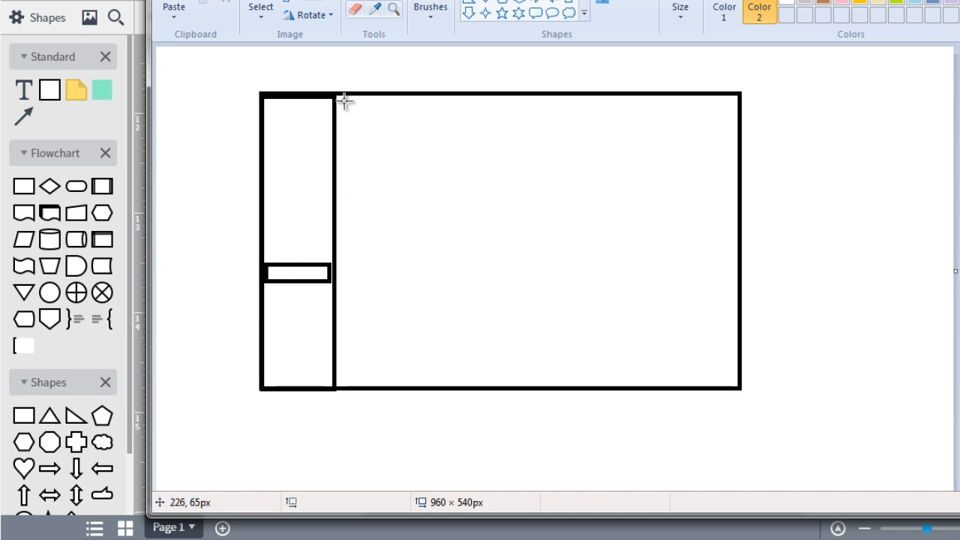
- Draw a header bar about 479 × 34 px beside the sidebar and a content area about 467 × 298 px below it
{"action": "left_click_drag", "start_coordinate": [336, 97], "coordinate": [734, 126]}
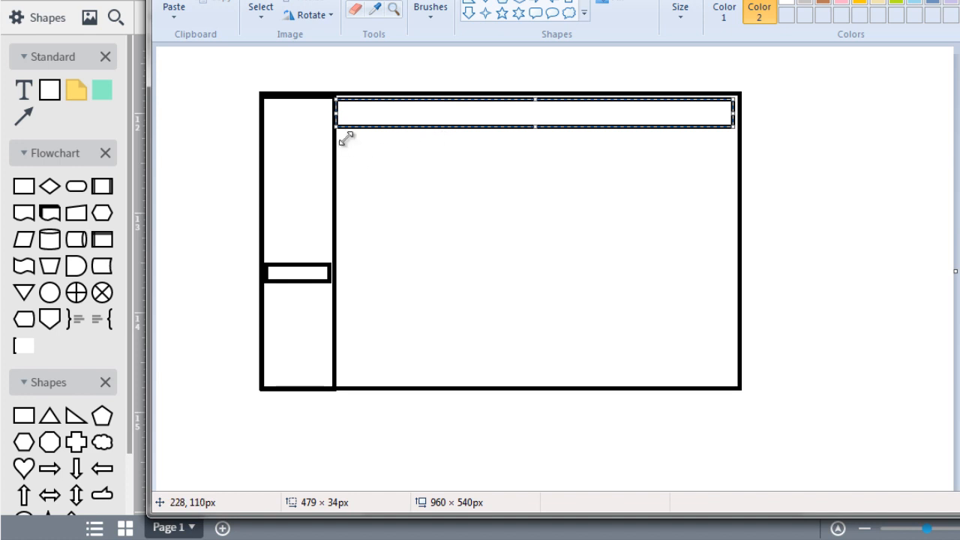
{"action": "left_click", "coordinate": [820, 94]}
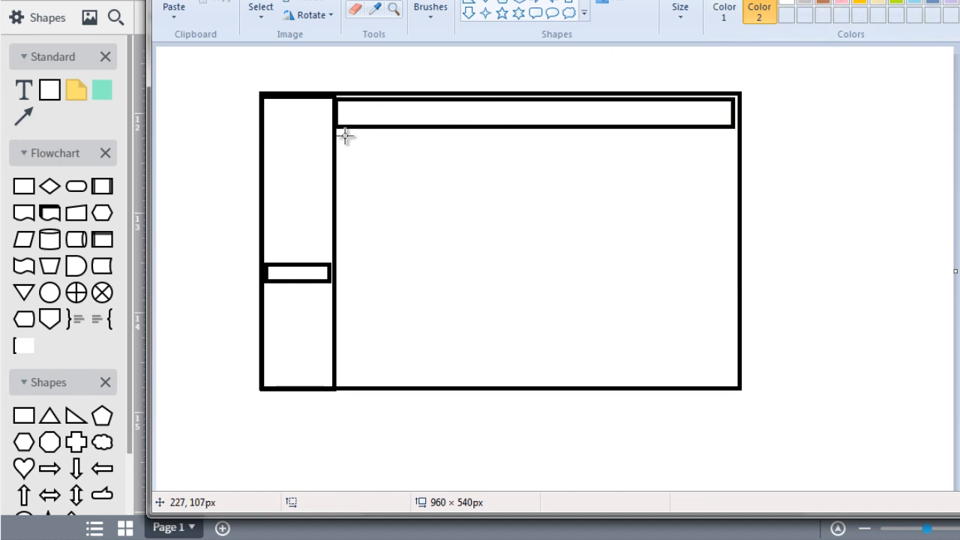
{"action": "mouse_move", "coordinate": [342, 133]}
{"action": "left_mouse_down"}
{"action": "mouse_move", "coordinate": [598, 327]}
{"action": "mouse_move", "coordinate": [737, 385]}
{"action": "mouse_move", "coordinate": [731, 381]}
{"action": "left_mouse_up"}
{"action": "left_click", "coordinate": [722, 8]}
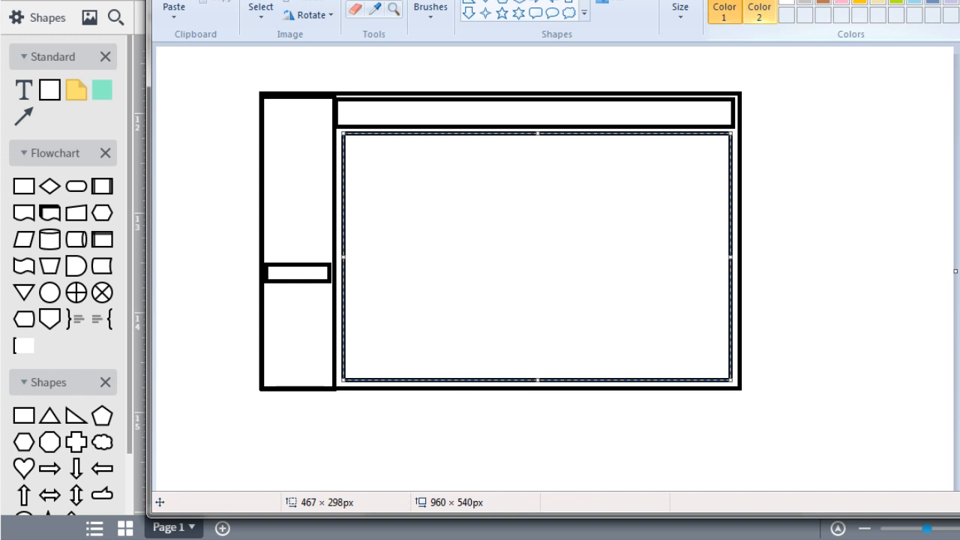
{"action": "left_click", "coordinate": [759, 12]}
{"action": "left_click", "coordinate": [780, 141]}
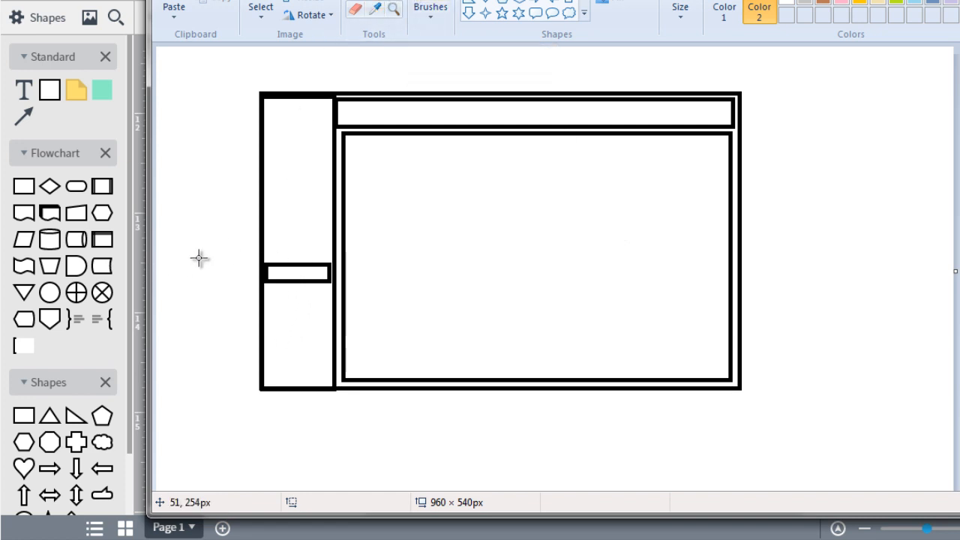
- Draw an arrow from below the frame up to the small menu item box in the sidebar
{"action": "scroll", "coordinate": [202, 258], "scroll_direction": "down", "scroll_amount": 1}
{"action": "scroll", "coordinate": [223, 208], "scroll_direction": "up", "scroll_amount": 1}
{"action": "scroll", "coordinate": [223, 208], "scroll_direction": "down", "scroll_amount": 1}
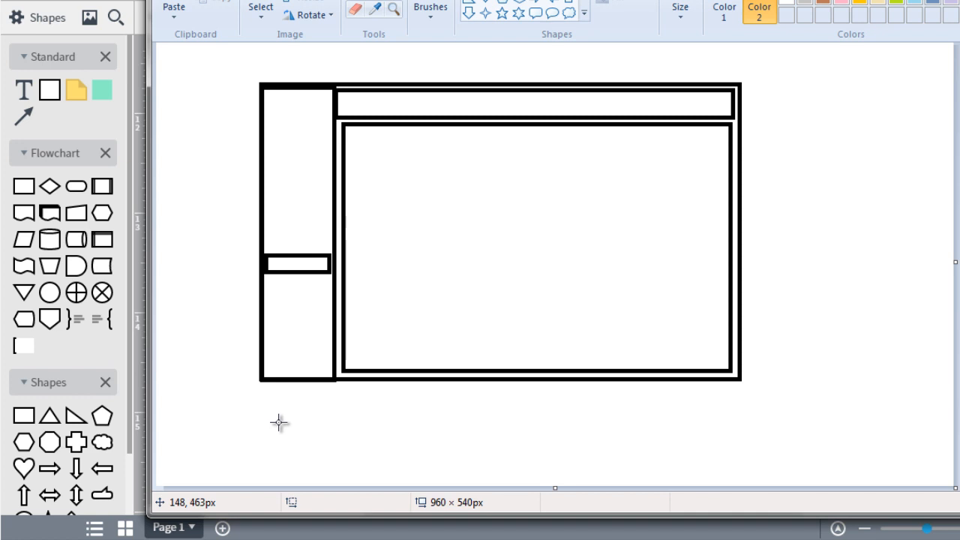
{"action": "mouse_move", "coordinate": [235, 386]}
{"action": "left_mouse_down"}
{"action": "mouse_move", "coordinate": [277, 279]}
{"action": "mouse_move", "coordinate": [279, 289]}
{"action": "left_mouse_up"}
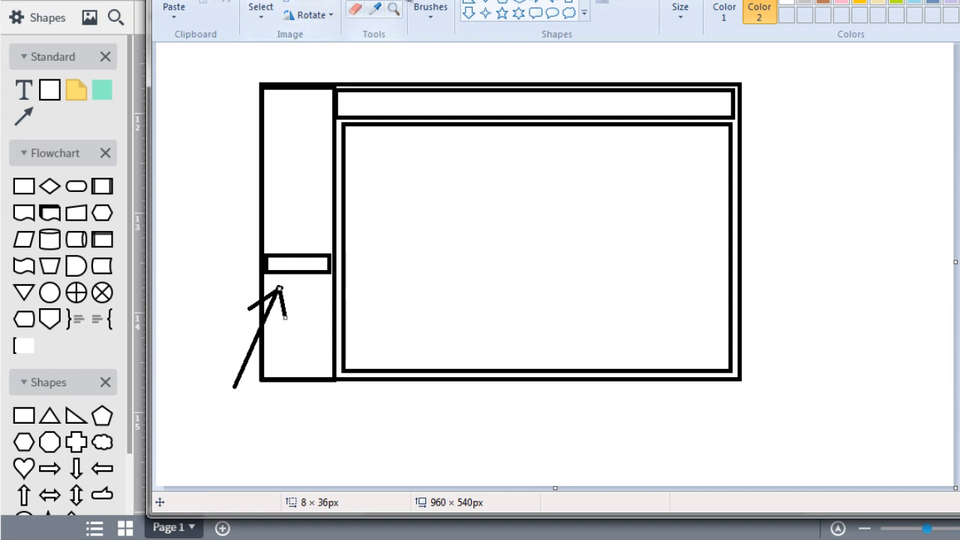
- Add the two-line text "- List Campaigns" and "- Create New Campaign" below the arrow, with a text box wide enough for each line
{"action": "left_click", "coordinate": [211, 411]}
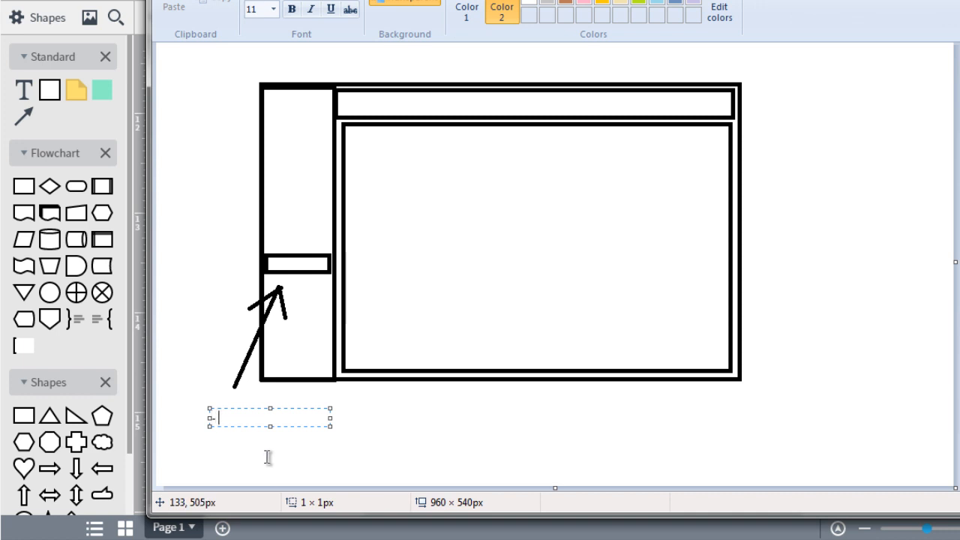
{"action": "type", "text": "List Campaigns"}
{"action": "key", "text": "Return"}
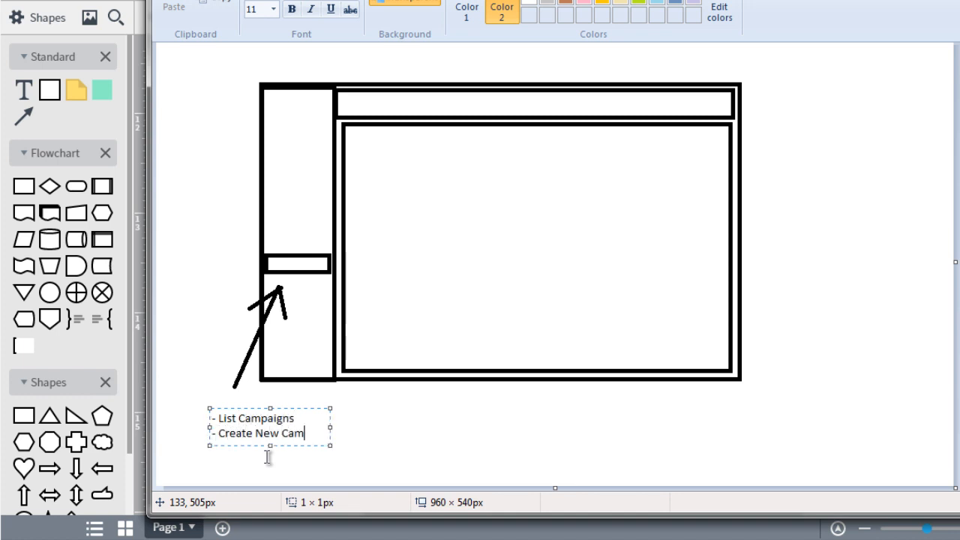
{"action": "type", "text": "- Create New Campaign"}
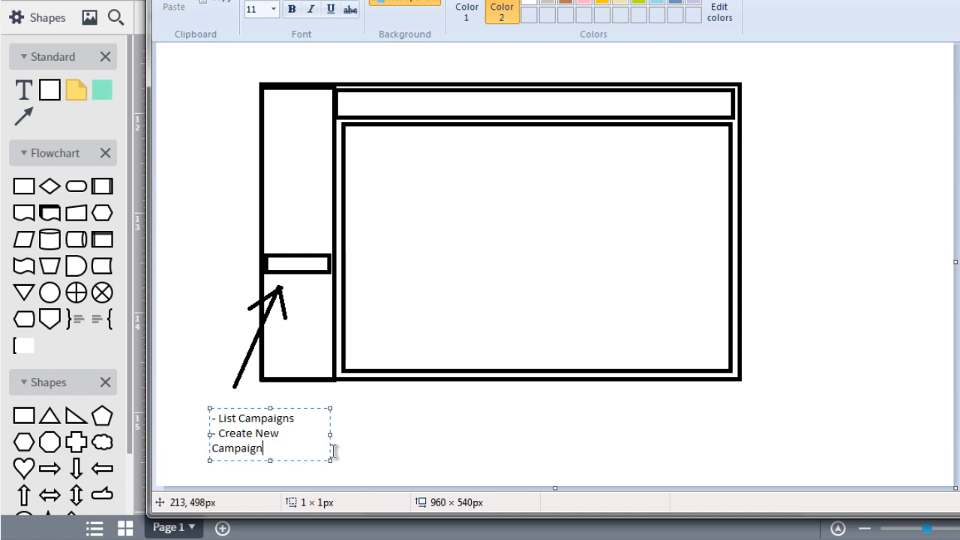
{"action": "left_click_drag", "start_coordinate": [331, 436], "coordinate": [354, 437]}
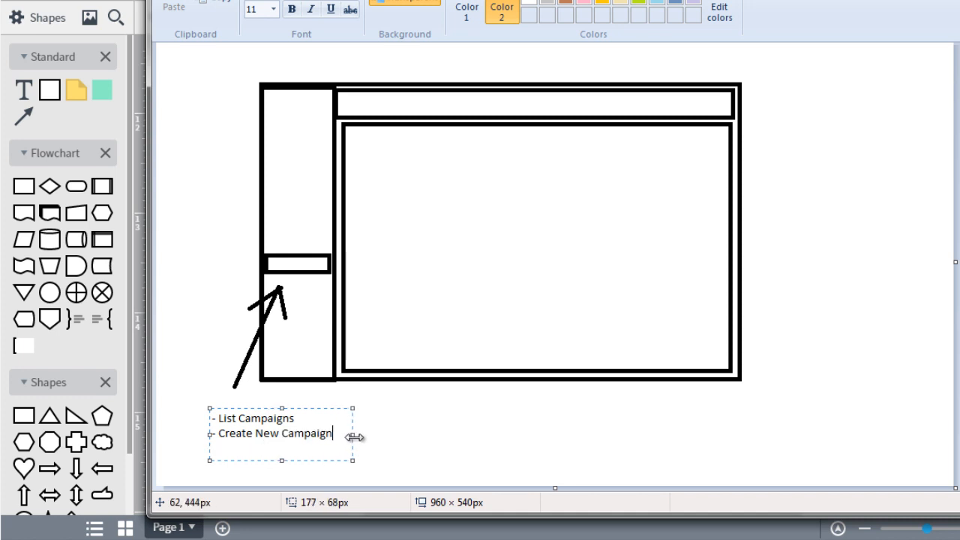
{"action": "left_click", "coordinate": [404, 429]}
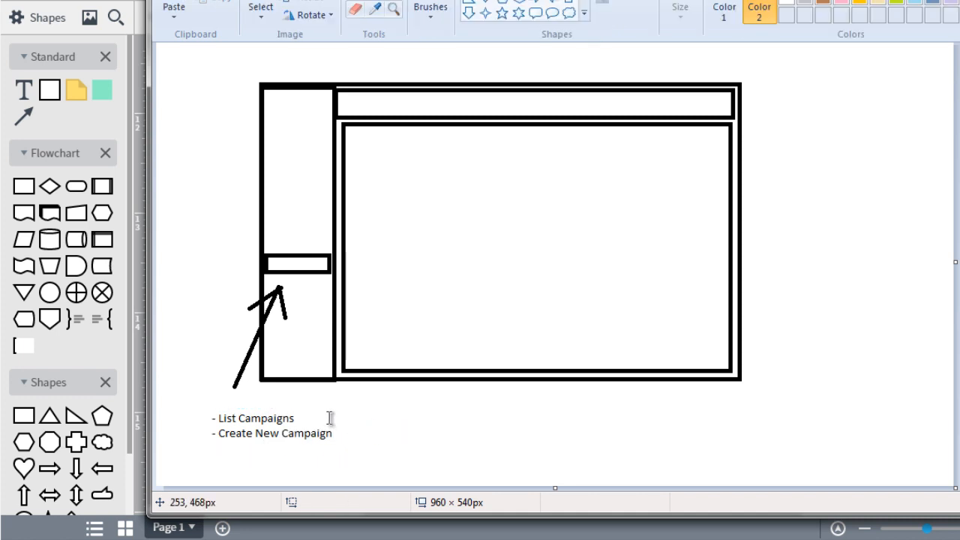
{"action": "left_click", "coordinate": [278, 421]}
{"action": "left_click", "coordinate": [442, 423]}
{"action": "left_click", "coordinate": [204, 417]}
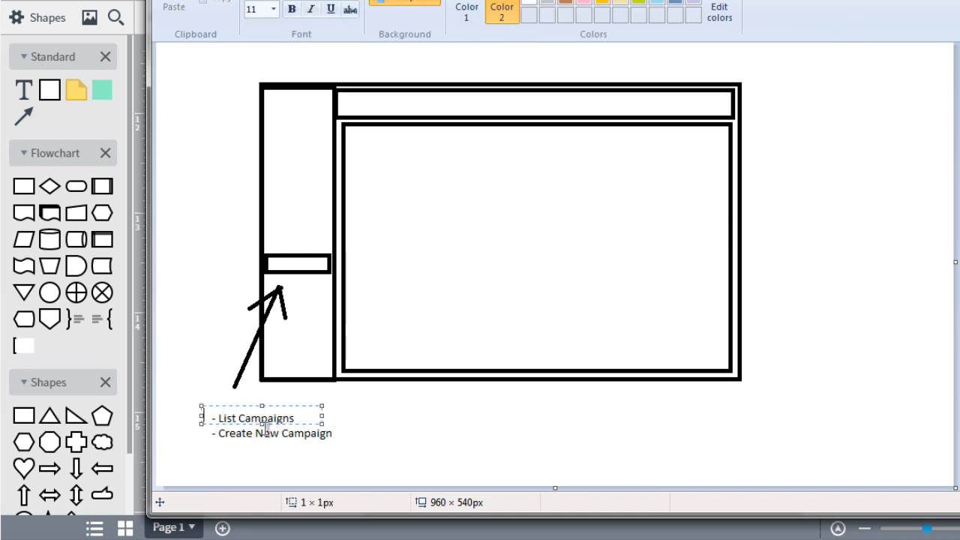
{"action": "left_click", "coordinate": [393, 417]}
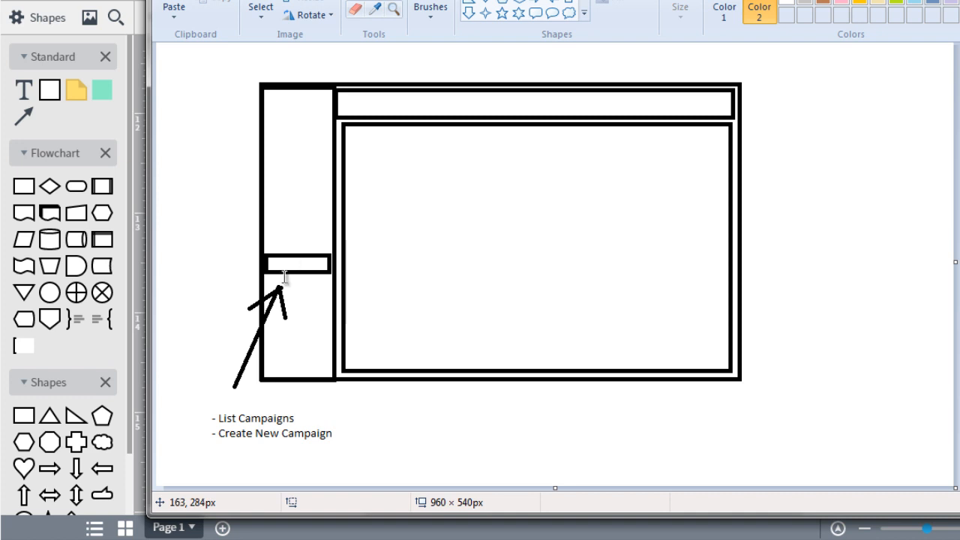
- Add the heading "Name Of Plugin" above the campaign list and the text "Welcome Screen" inside the content area
{"action": "left_click", "coordinate": [217, 405]}
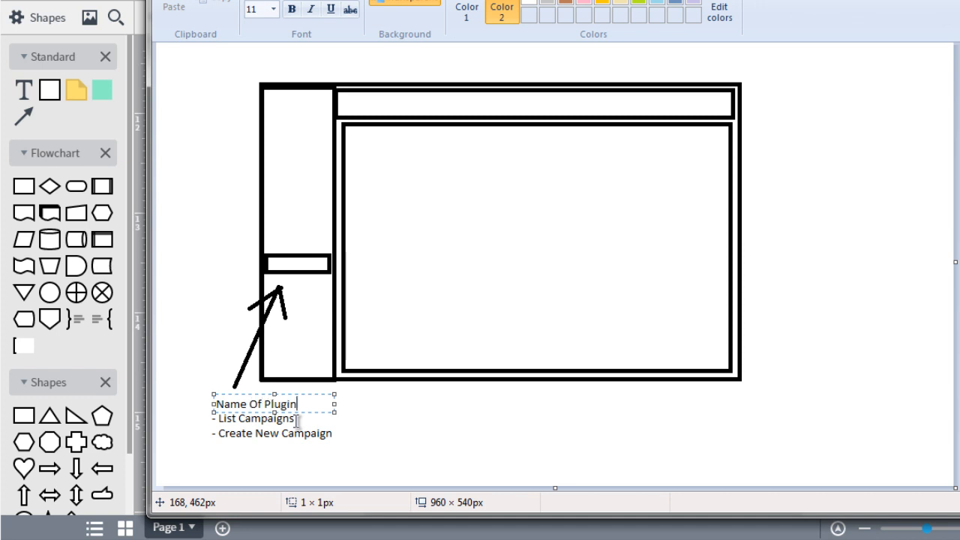
{"action": "left_click", "coordinate": [489, 424]}
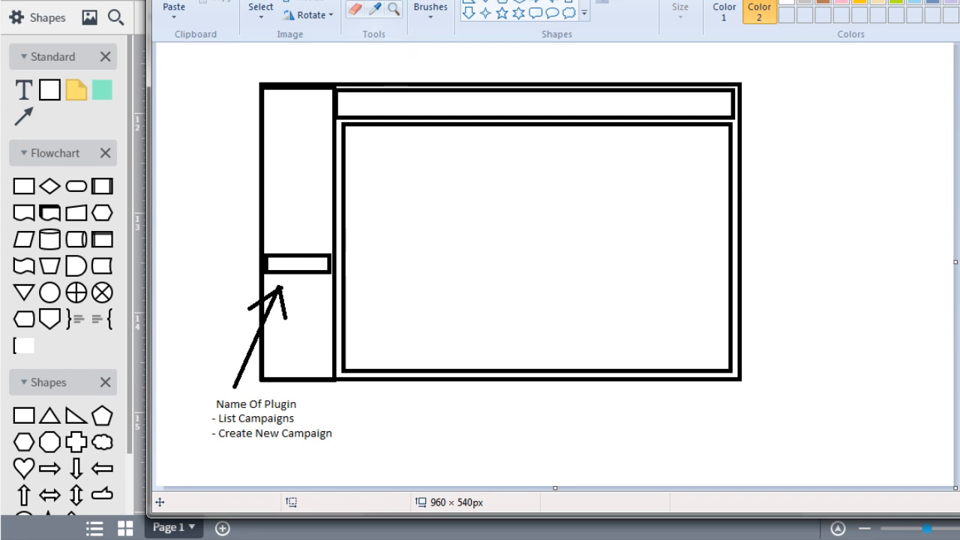
{"action": "left_click", "coordinate": [405, 215]}
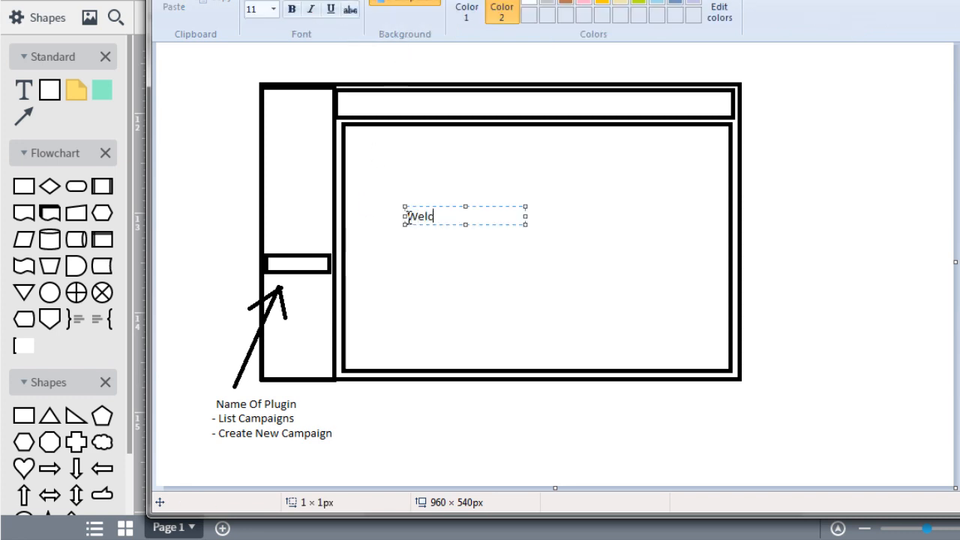
{"action": "type", "text": "Welcoe"}
{"action": "key", "text": "BackSpace"}
{"action": "type", "text": "me Screen"}
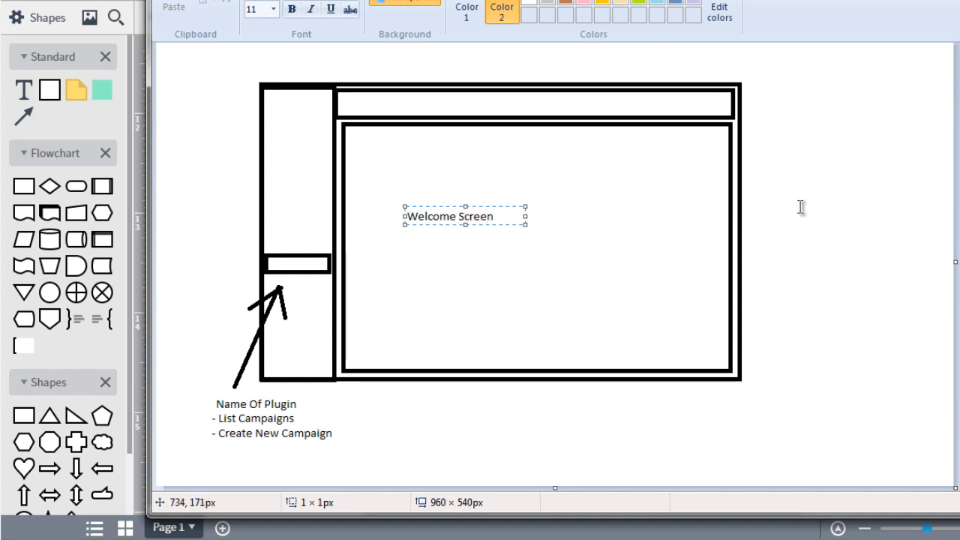
{"action": "left_click", "coordinate": [909, 217]}
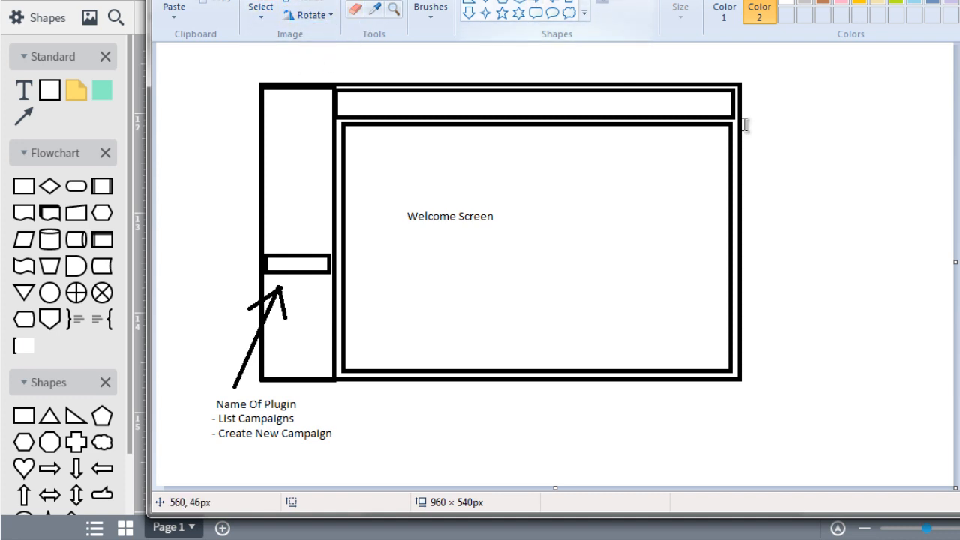
- Open a second, blank Paint window and bring its canvas into view over the existing diagram
{"action": "left_click", "coordinate": [823, 139]}
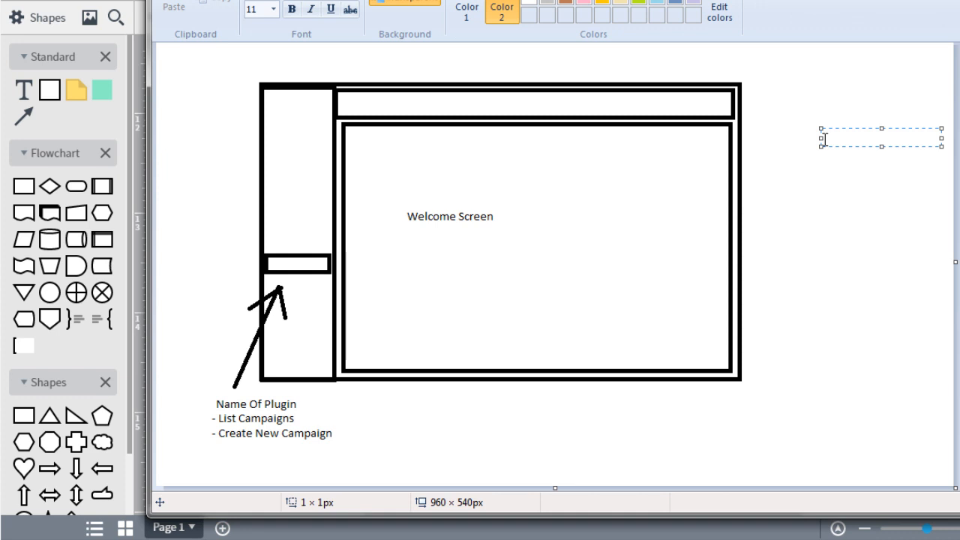
{"action": "key", "text": "ctrl+Page_Down"}
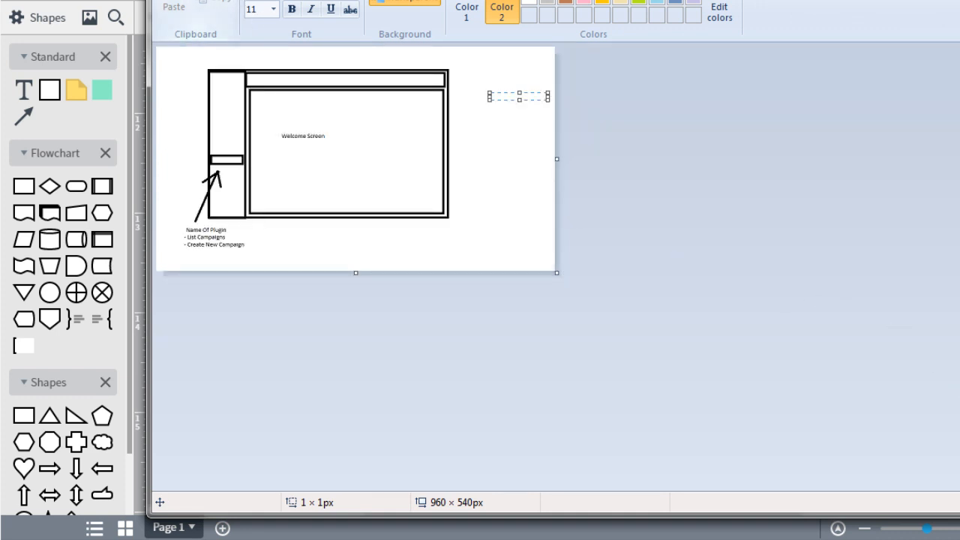
{"action": "key", "text": "super"}
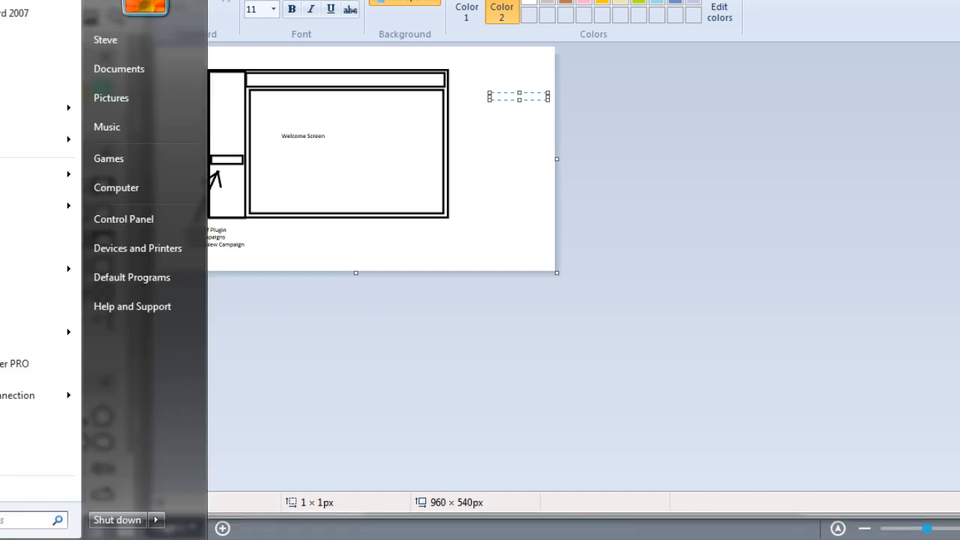
{"action": "type", "text": "paint"}
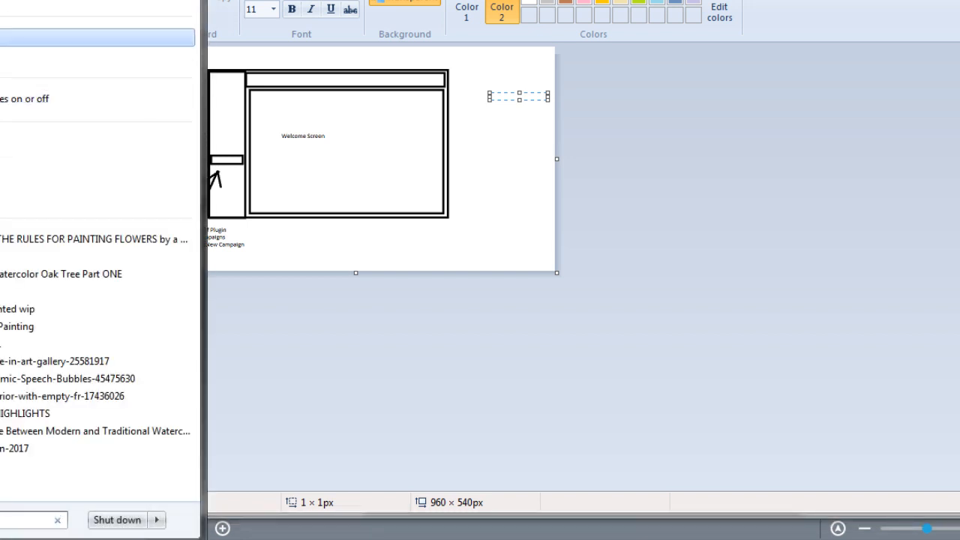
{"action": "key", "text": "Return"}
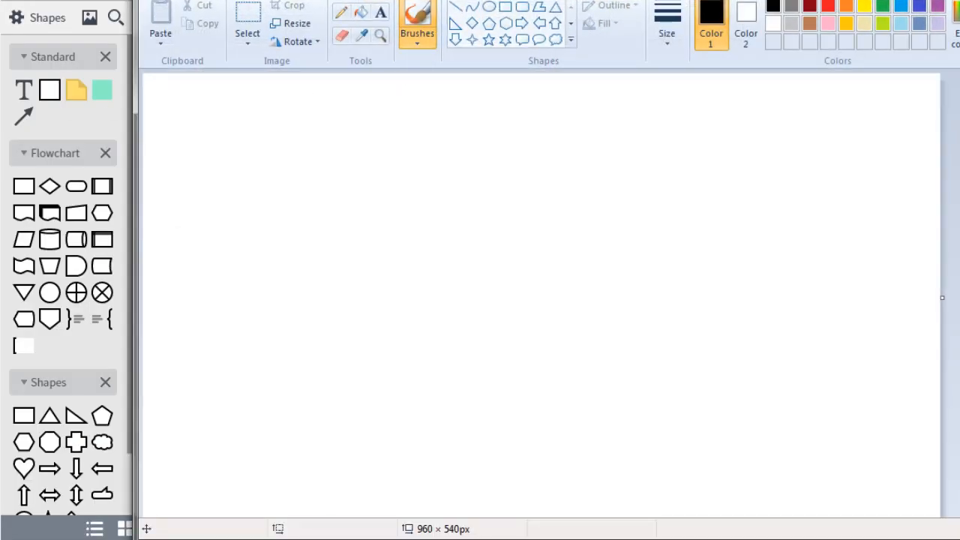
{"action": "mouse_move", "coordinate": [360, 0]}
{"action": "left_mouse_down"}
{"action": "mouse_move", "coordinate": [416, 25]}
{"action": "mouse_move", "coordinate": [360, 0]}
{"action": "mouse_move", "coordinate": [372, 9]}
{"action": "left_mouse_up"}
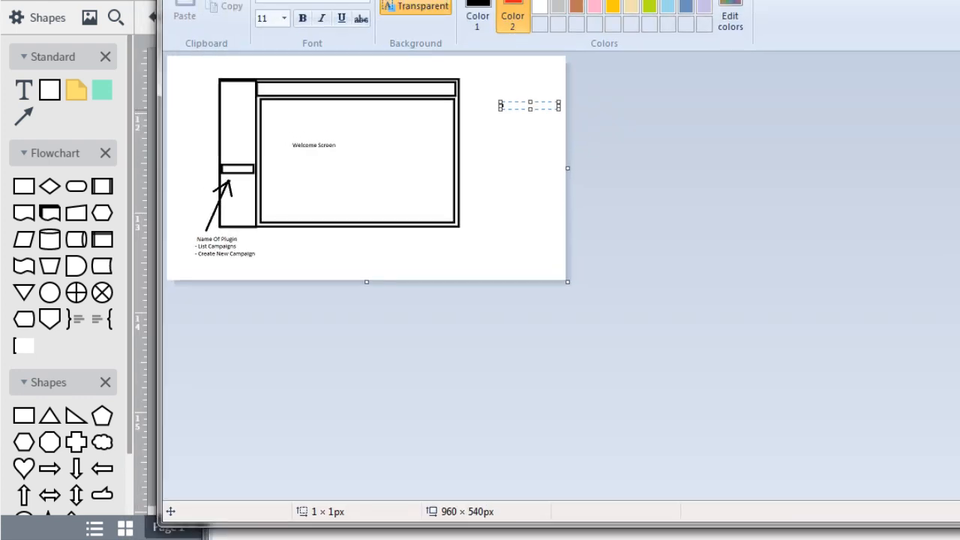
{"action": "left_click", "coordinate": [520, 158]}
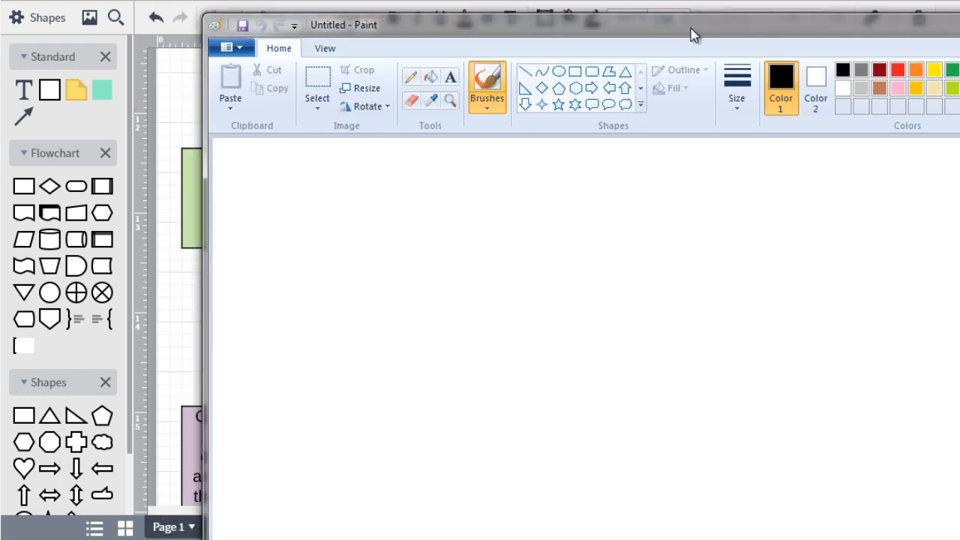
{"action": "mouse_move", "coordinate": [693, 35]}
{"action": "left_mouse_down"}
{"action": "mouse_move", "coordinate": [652, 15]}
{"action": "mouse_move", "coordinate": [517, 0]}
{"action": "mouse_move", "coordinate": [526, 0]}
{"action": "left_mouse_up"}
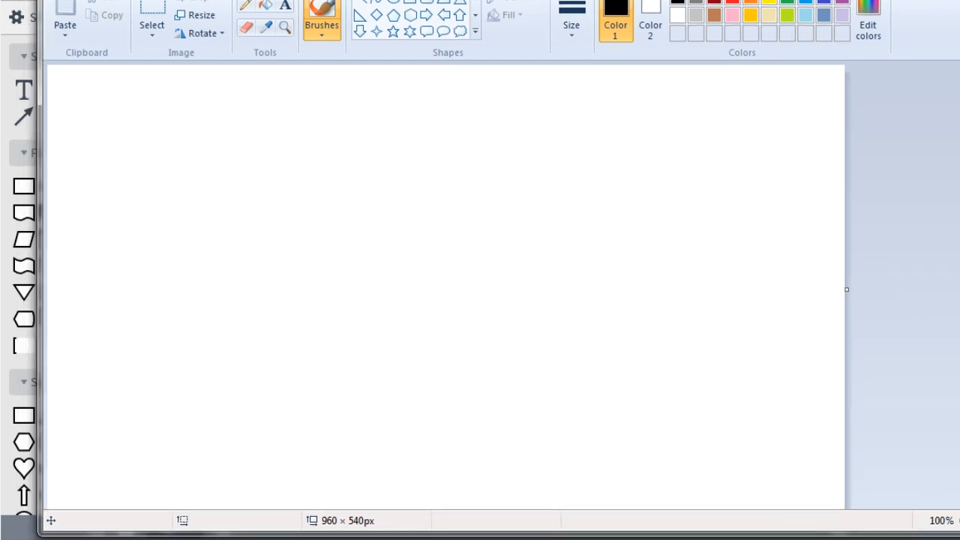
- Draw a large black-outlined rectangle across most of the blank canvas as the screen frame
{"action": "left_click", "coordinate": [411, 6]}
{"action": "mouse_move", "coordinate": [127, 110]}
{"action": "left_mouse_down"}
{"action": "mouse_move", "coordinate": [662, 438]}
{"action": "mouse_move", "coordinate": [701, 448]}
{"action": "left_mouse_up"}
{"action": "left_click", "coordinate": [96, 233]}
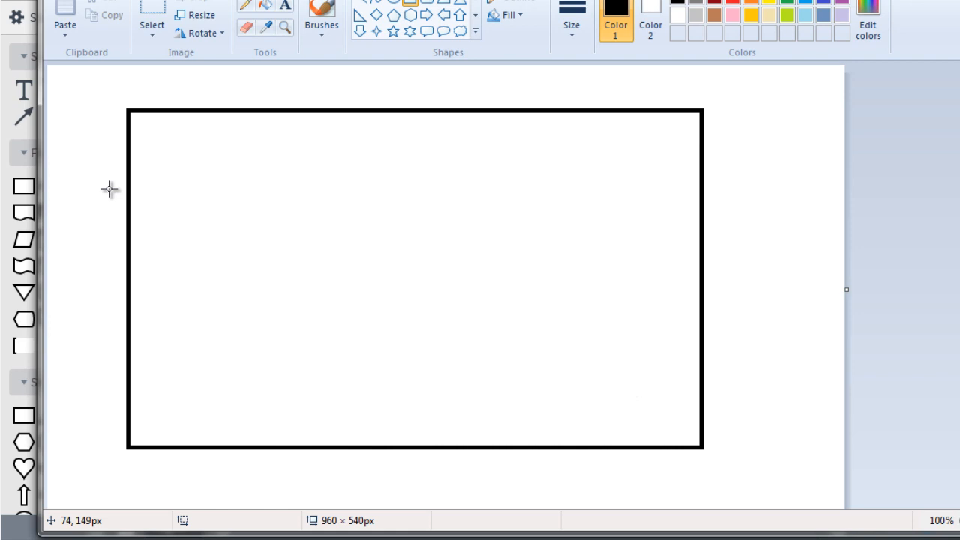
- Add the heading "LIST CAMPAIGNS" above the frame
{"action": "left_click", "coordinate": [285, 6]}
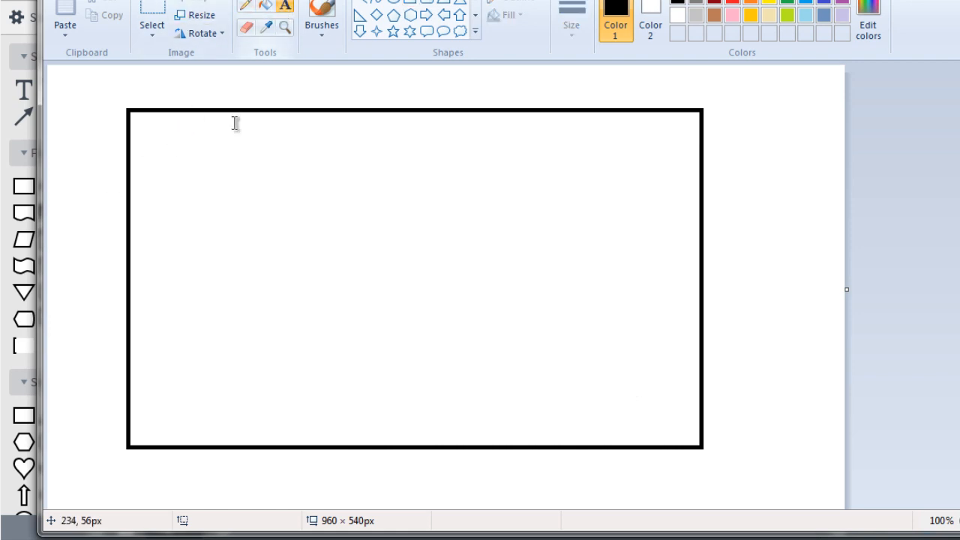
{"action": "left_click", "coordinate": [242, 80]}
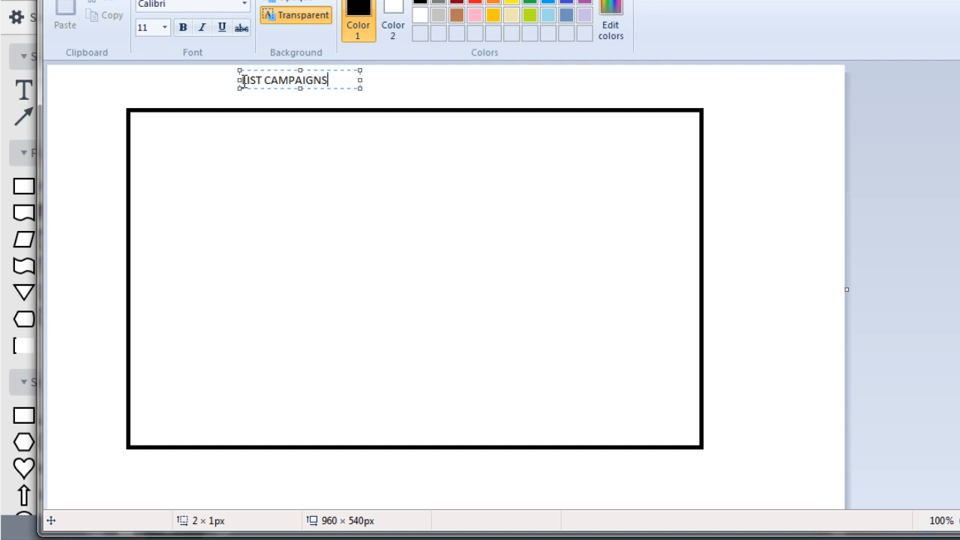
{"action": "left_click", "coordinate": [394, 100]}
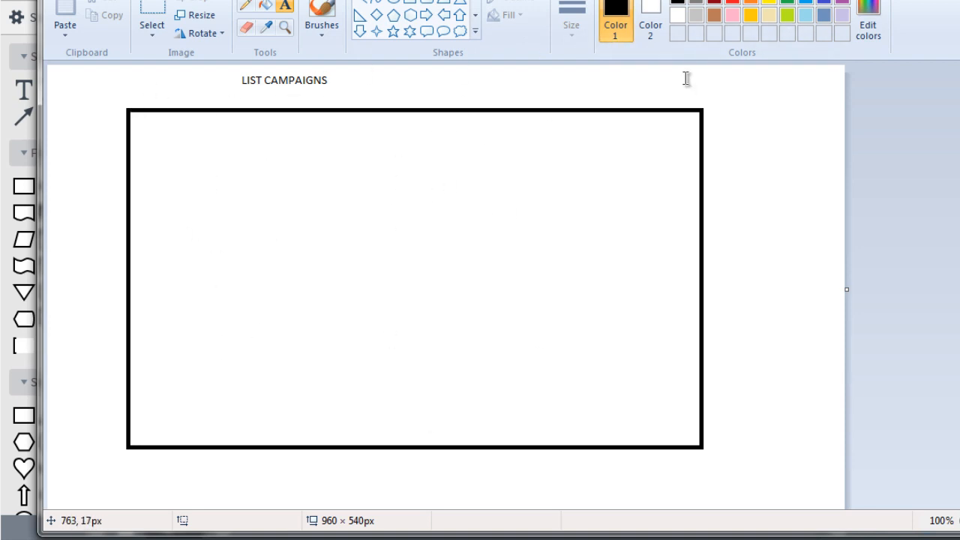
{"action": "left_click", "coordinate": [760, 179]}
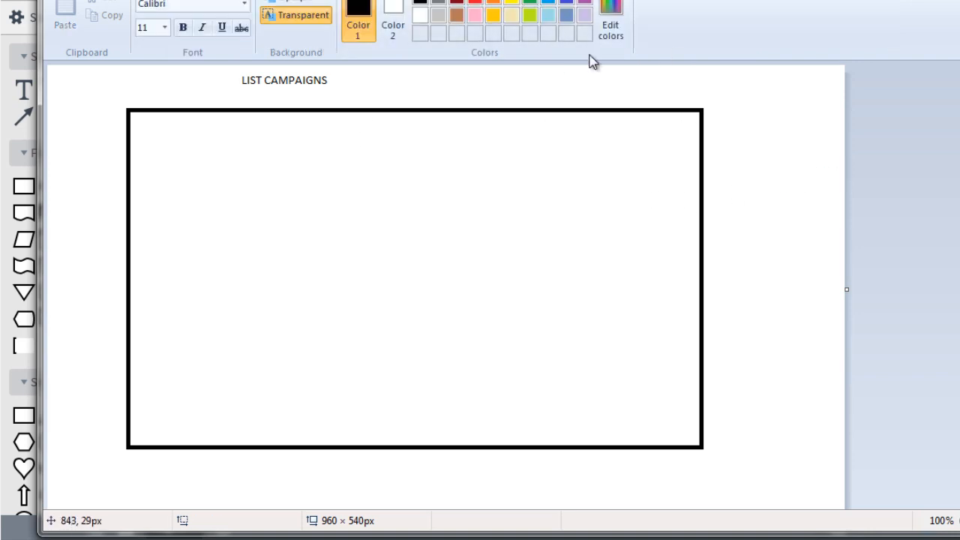
{"action": "left_click", "coordinate": [327, 150]}
- Draw a large content box, a tall narrow sidebar on its left and a thin header bar above it, all inside the frame
{"action": "left_click", "coordinate": [407, 3]}
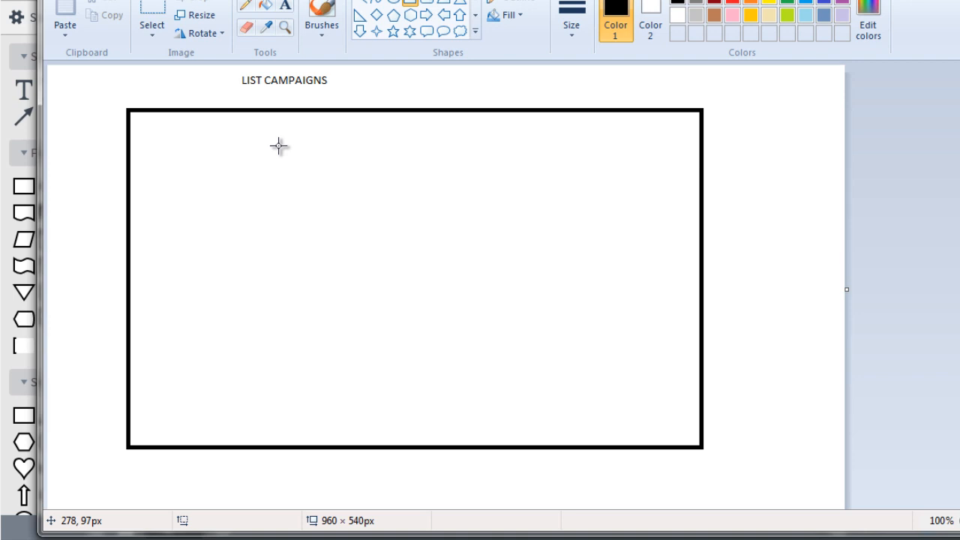
{"action": "mouse_move", "coordinate": [278, 140]}
{"action": "left_mouse_down"}
{"action": "mouse_move", "coordinate": [678, 225]}
{"action": "mouse_move", "coordinate": [677, 270]}
{"action": "mouse_move", "coordinate": [725, 455]}
{"action": "mouse_move", "coordinate": [683, 427]}
{"action": "mouse_move", "coordinate": [627, 232]}
{"action": "left_mouse_up"}
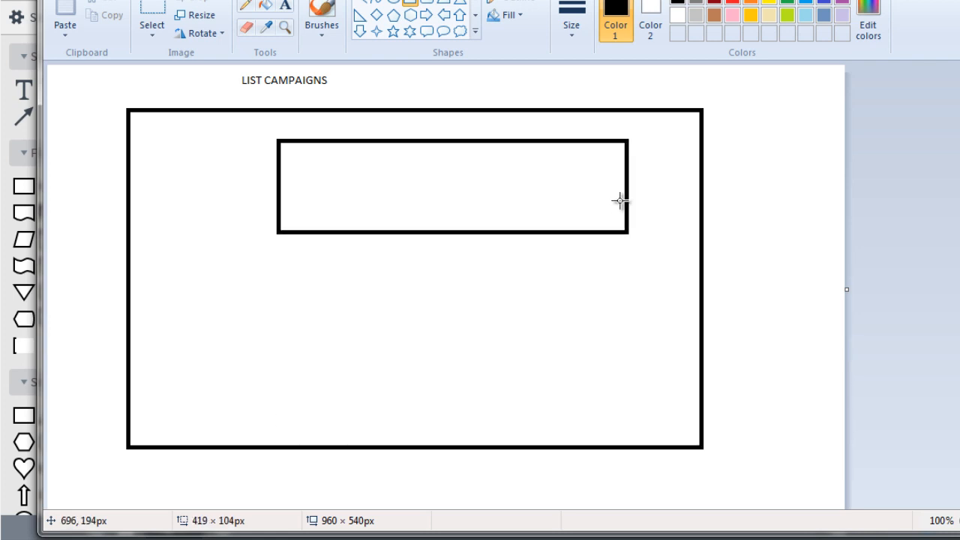
{"action": "mouse_move", "coordinate": [620, 200]}
{"action": "left_mouse_down"}
{"action": "mouse_move", "coordinate": [648, 156]}
{"action": "mouse_move", "coordinate": [692, 427]}
{"action": "left_mouse_up"}
{"action": "left_click_drag", "start_coordinate": [137, 117], "coordinate": [222, 437]}
{"action": "left_click", "coordinate": [234, 114]}
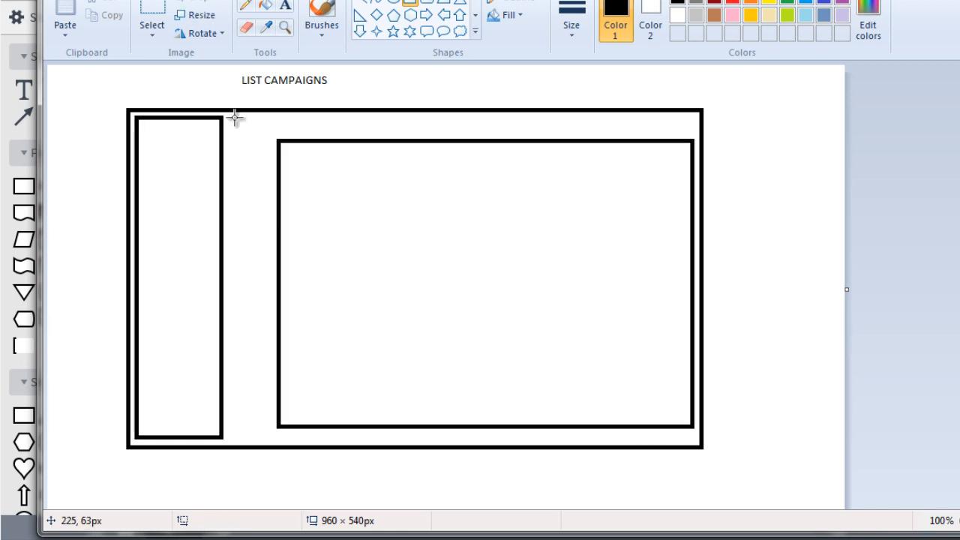
{"action": "left_click_drag", "start_coordinate": [234, 117], "coordinate": [692, 132]}
- Start a text list in the upper left of the content box with the lines "Campaign 1" and "Campaign 2"
{"action": "left_click", "coordinate": [285, 6]}
{"action": "left_click", "coordinate": [301, 161]}
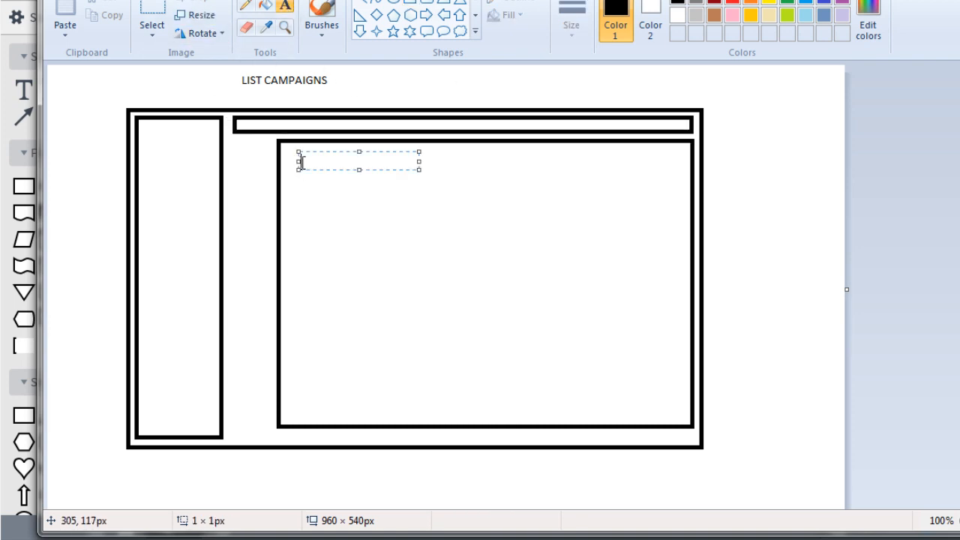
{"action": "type", "text": "Campaign "}
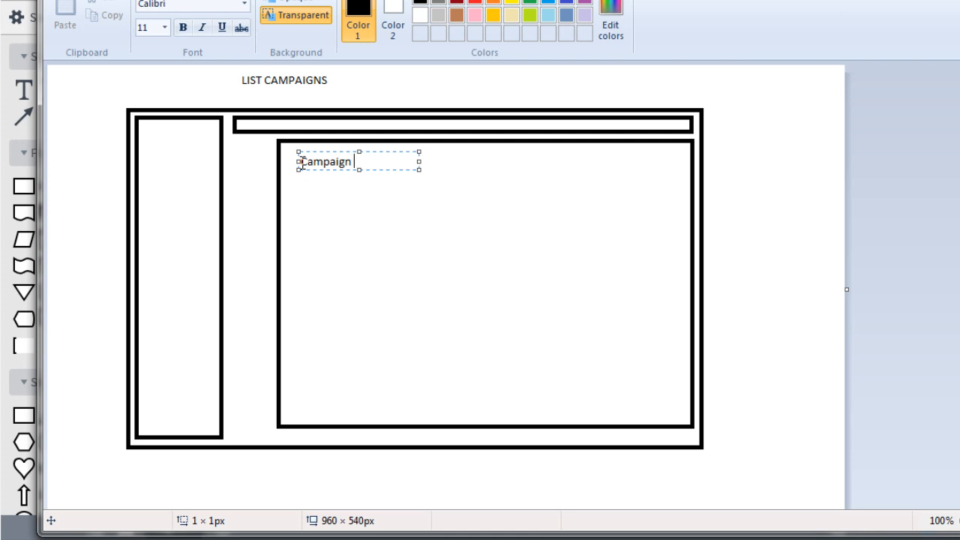
{"action": "type", "text": "1"}
{"action": "key", "text": "ctrl+a"}
{"action": "key", "text": "ctrl+c"}
{"action": "key", "text": "End"}
{"action": "key", "text": "Return"}
{"action": "key", "text": "ctrl+v"}
{"action": "key", "text": "Return"}
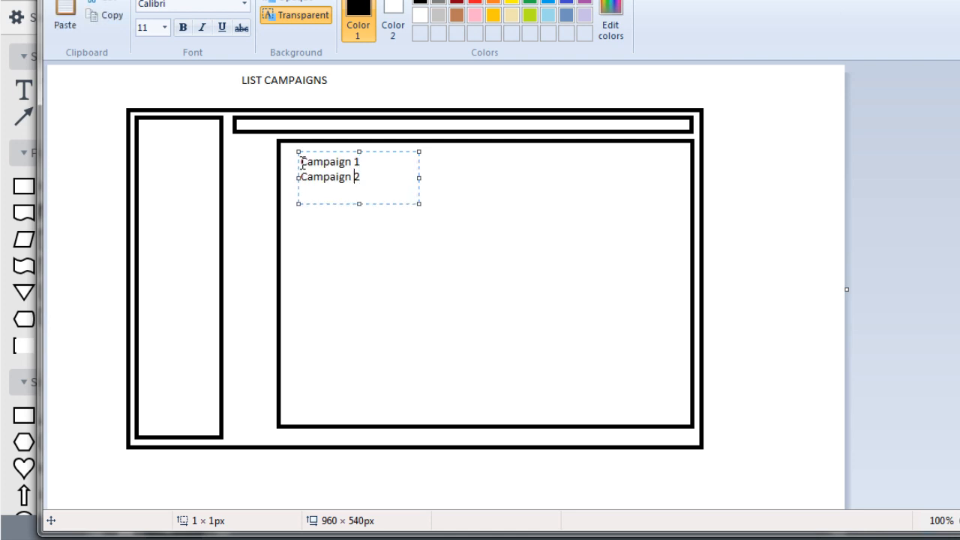
- Extend the campaign list with the lines "Campaign 3" and "Campaign 4 - edit each campaign"
{"action": "key", "text": "shift+Home"}
{"action": "key", "text": "ctrl+c"}
{"action": "key", "text": "End"}
{"action": "key", "text": "Return"}
{"action": "key", "text": "ctrl+v"}
{"action": "key", "text": "Return"}
{"action": "key", "text": "ctrl+v"}
{"action": "type", "text": "4"}
{"action": "key", "text": "Return"}
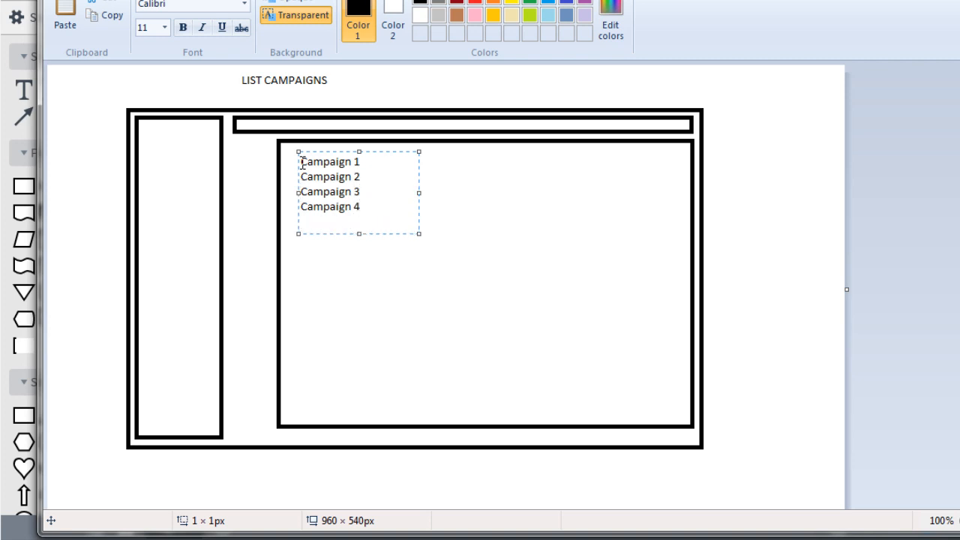
{"action": "type", "text": "- edit each campaign"}
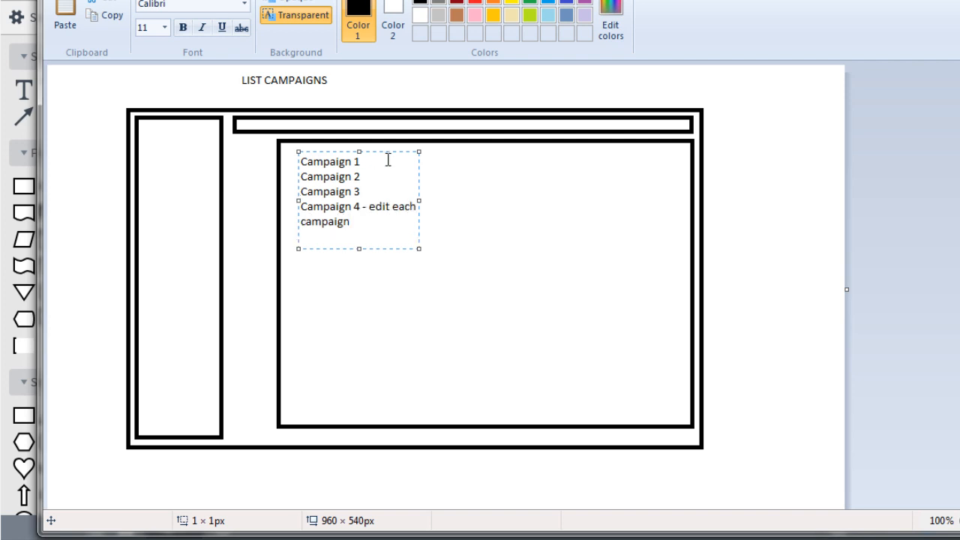
{"action": "left_click", "coordinate": [522, 154]}
- Open another blank Paint window and uncover the flowchart behind the windows
{"action": "key", "text": "super"}
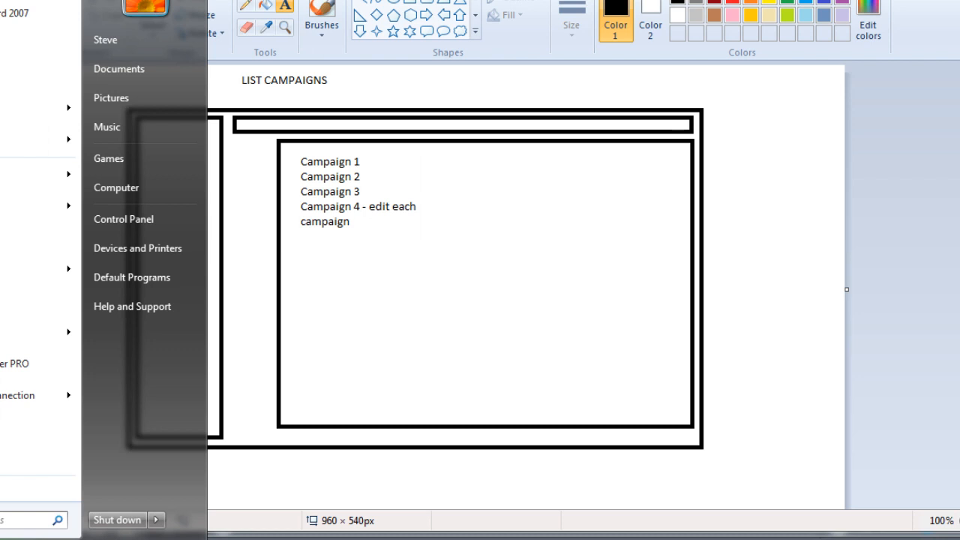
{"action": "type", "text": "paint"}
{"action": "key", "text": "Return"}
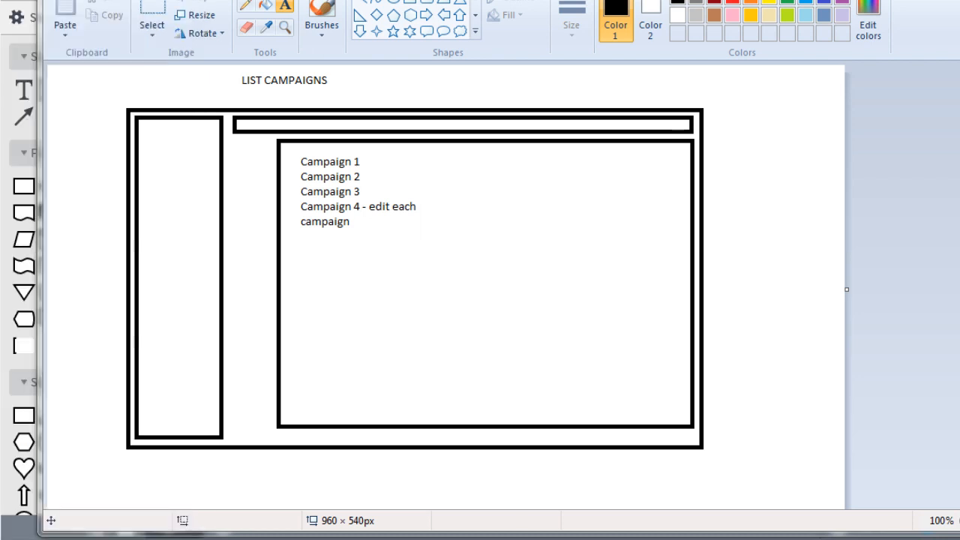
{"action": "left_click_drag", "start_coordinate": [480, 0], "coordinate": [393, 0]}
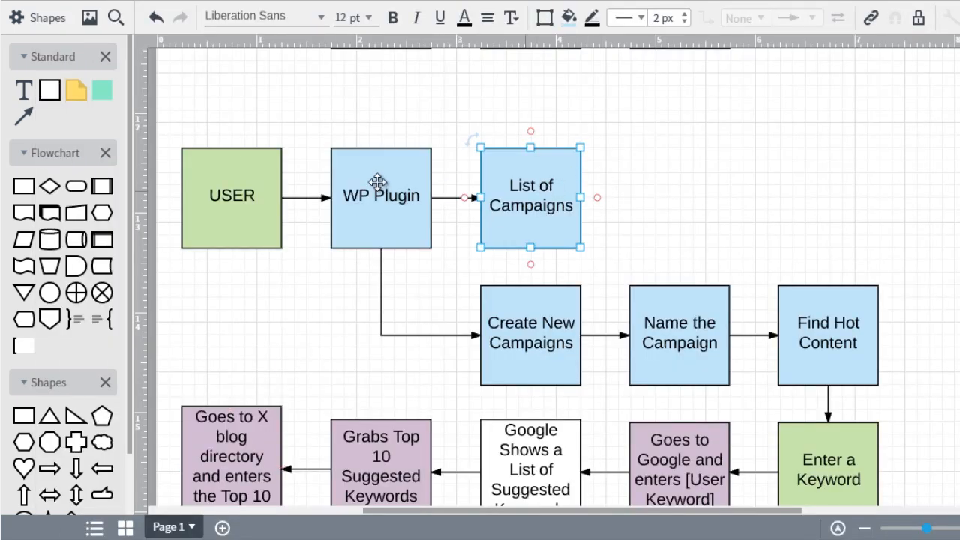
- Examine the flowchart's "Create New Campaigns" and "Name the Campaign" boxes to see what the next screen needs
{"action": "left_click", "coordinate": [531, 335]}
{"action": "scroll", "coordinate": [630, 300], "scroll_direction": "down", "scroll_amount": 1}
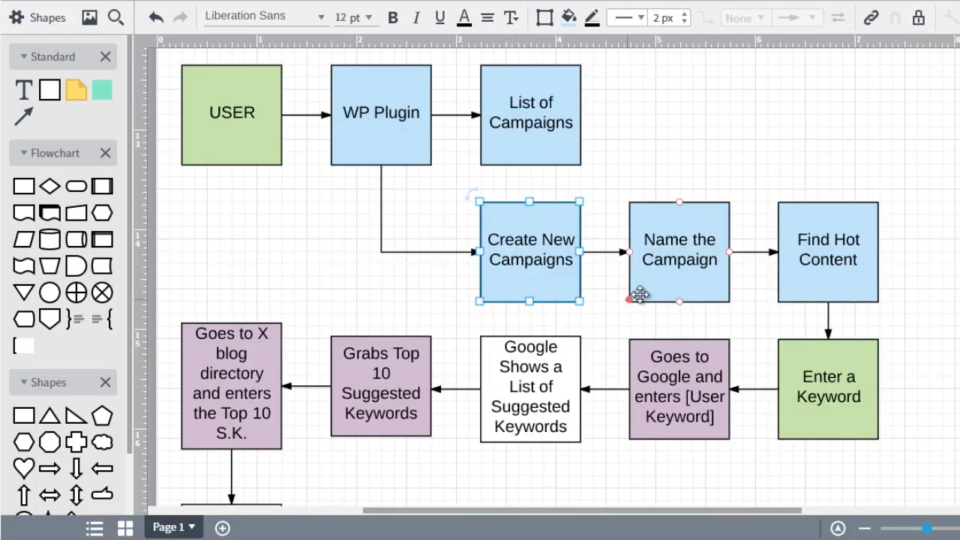
{"action": "left_click", "coordinate": [689, 266]}
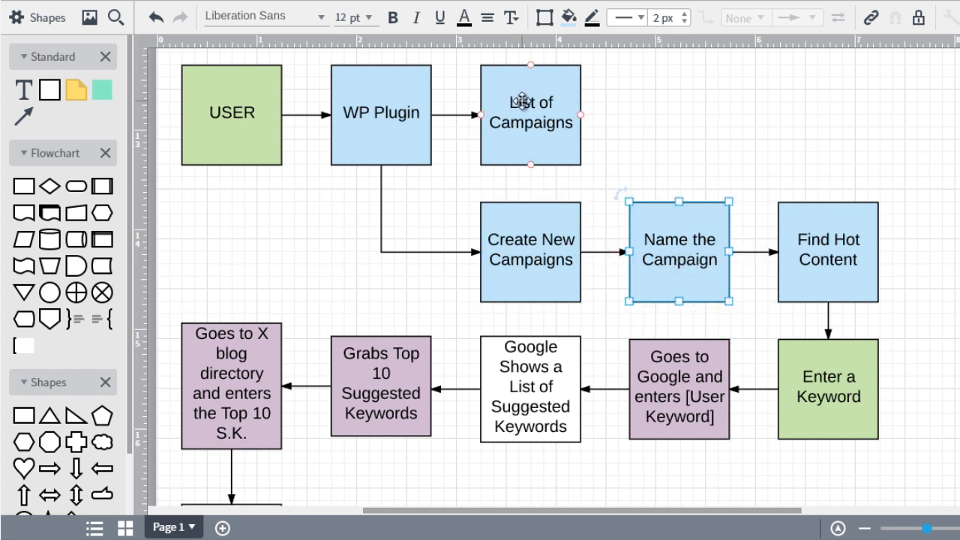
{"action": "left_click", "coordinate": [525, 213]}
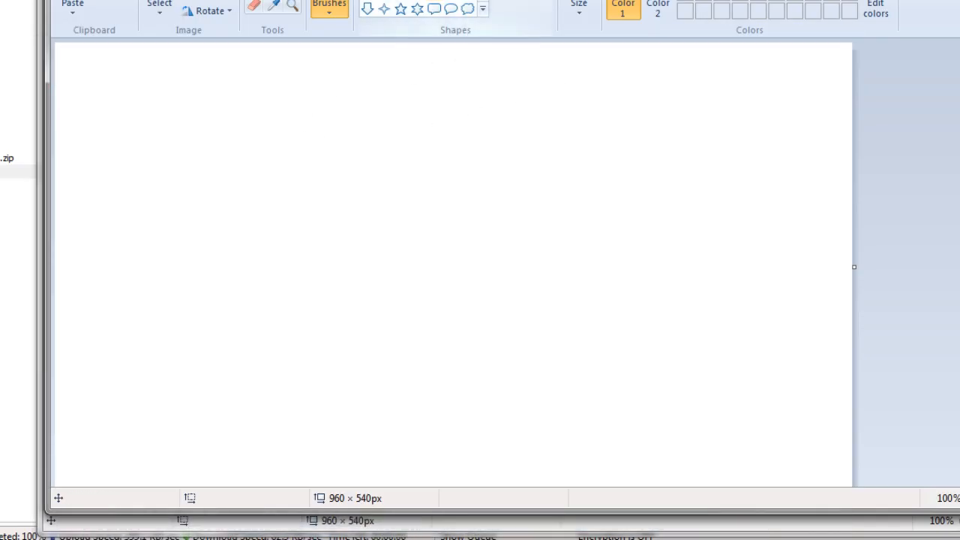
- On the new blank canvas, draw a frame of about 732 × 454 px and a sidebar of about 144 × 441 px inside its left edge
{"action": "left_click_drag", "start_coordinate": [158, 79], "coordinate": [765, 454]}
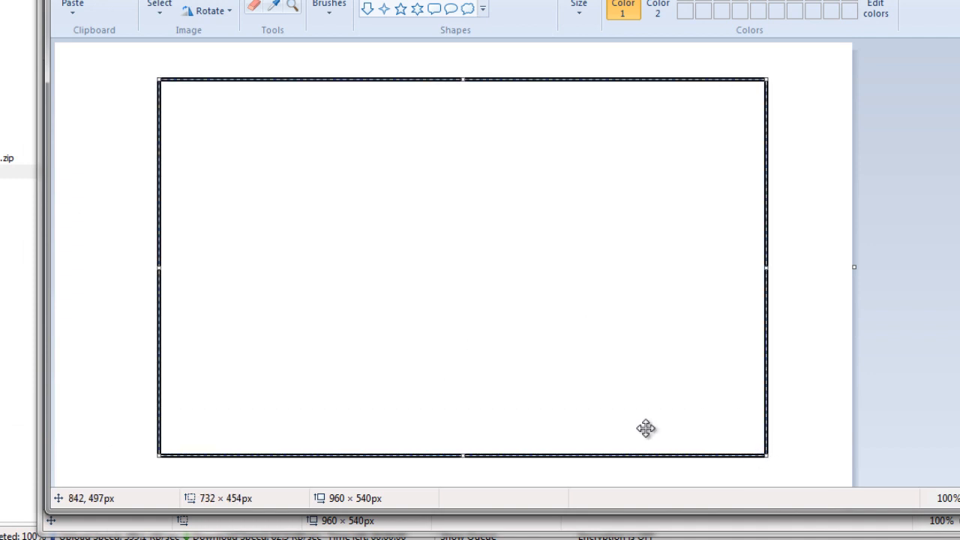
{"action": "left_click", "coordinate": [154, 95]}
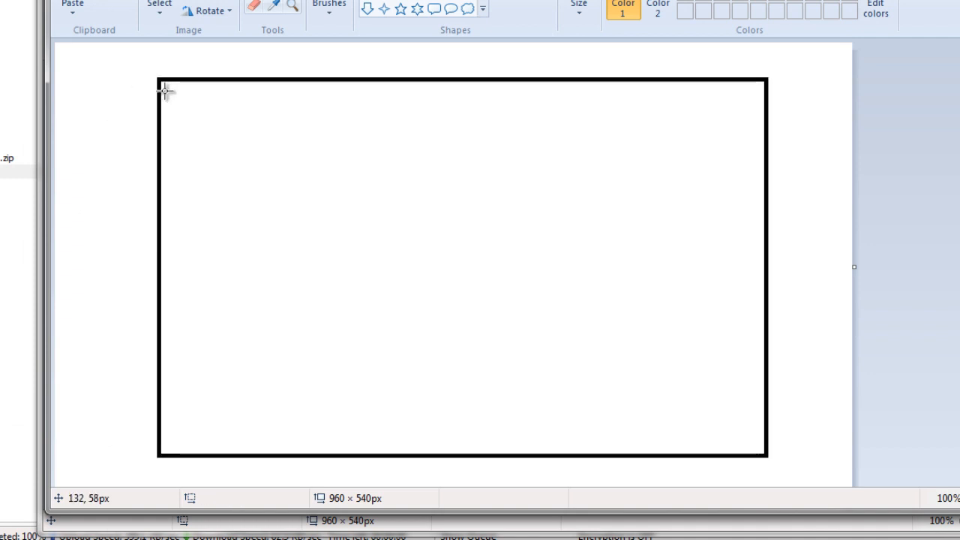
{"action": "left_click_drag", "start_coordinate": [167, 87], "coordinate": [286, 452]}
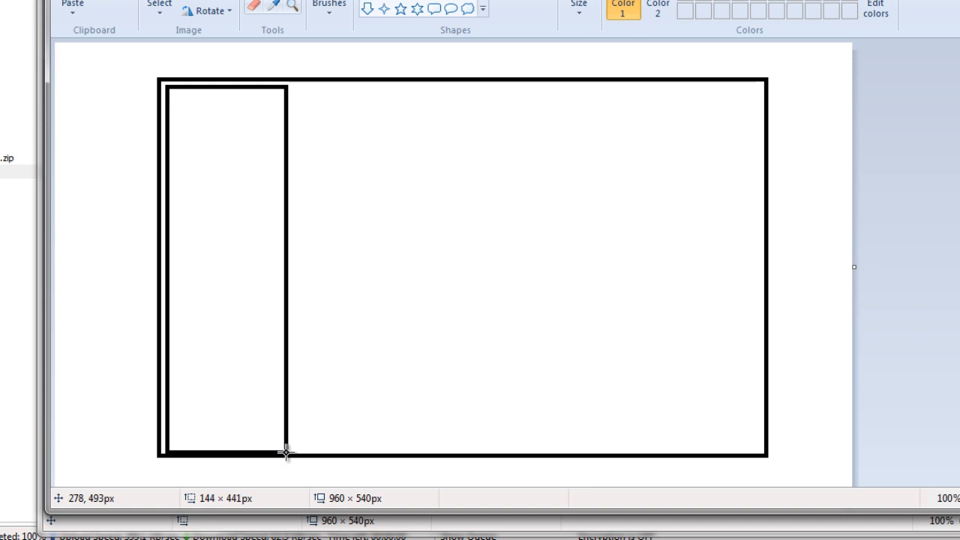
{"action": "left_click", "coordinate": [303, 49]}
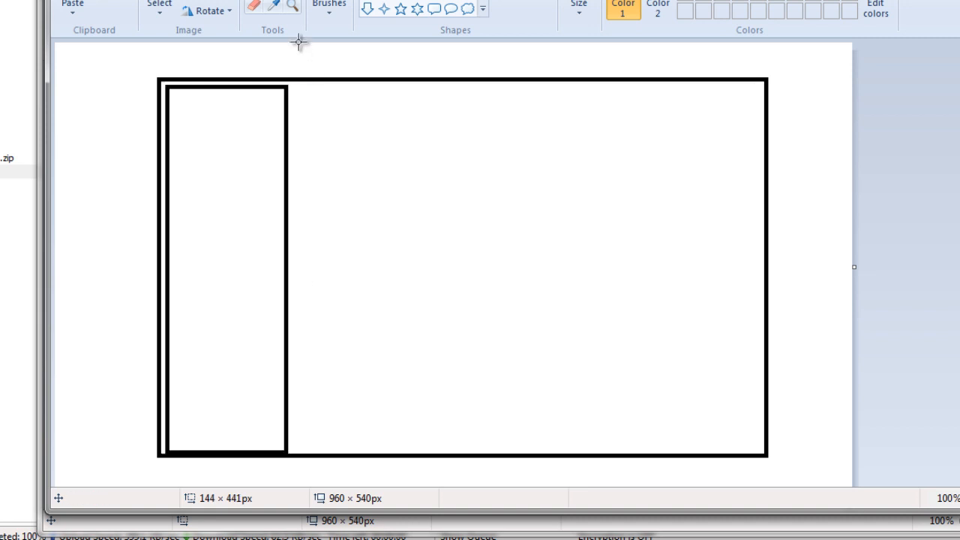
- Draw a header box about 556 px wide beside the sidebar, make it slightly taller, and add a content box of about 552 × 337 px below it
{"action": "left_click_drag", "start_coordinate": [297, 87], "coordinate": [759, 142]}
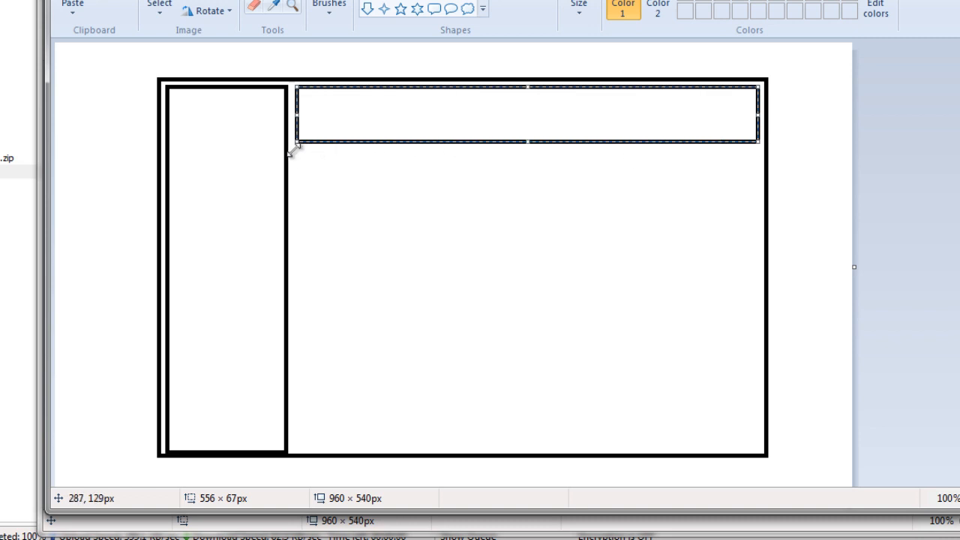
{"action": "left_click_drag", "start_coordinate": [296, 143], "coordinate": [296, 153]}
{"action": "left_click", "coordinate": [217, 177]}
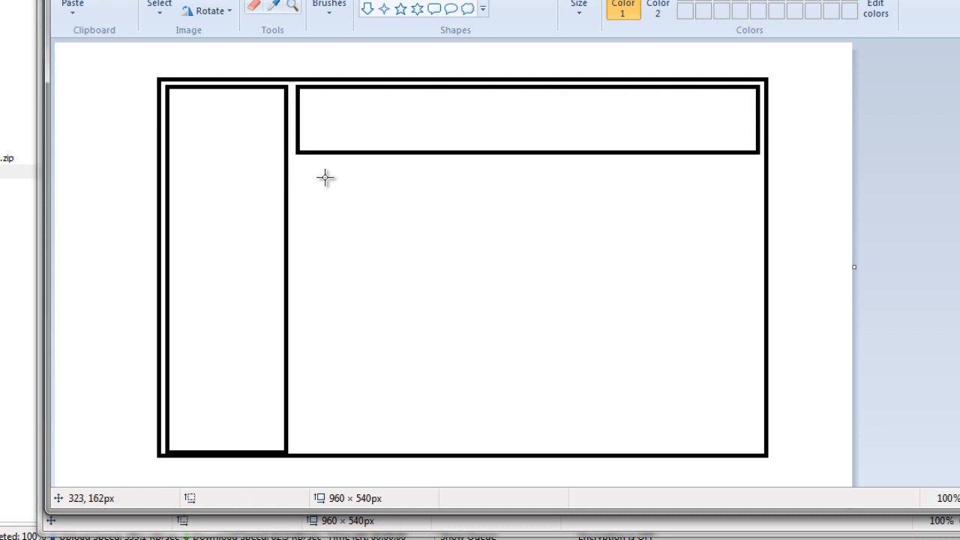
{"action": "left_click_drag", "start_coordinate": [301, 162], "coordinate": [760, 444]}
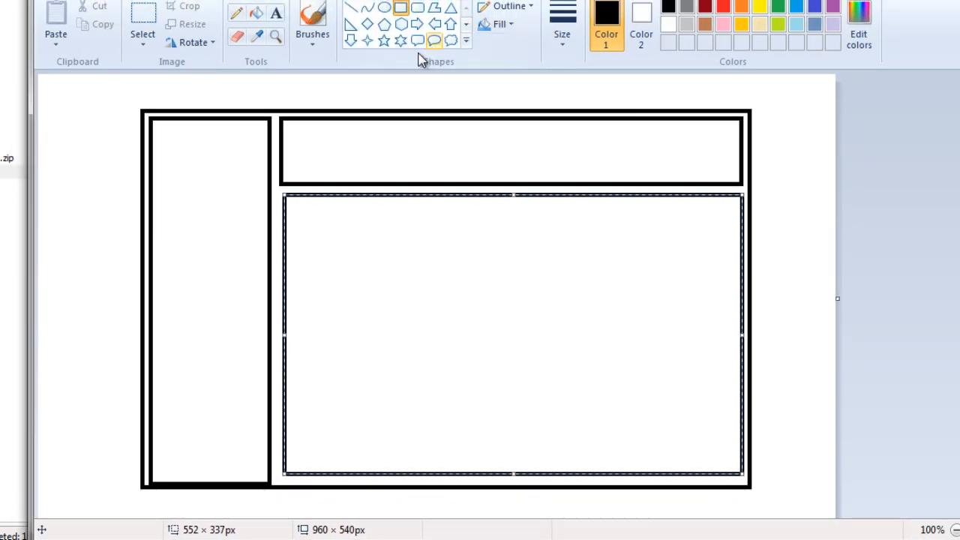
- Add the heading "Create Campaign" above the frame
{"action": "left_click", "coordinate": [275, 13]}
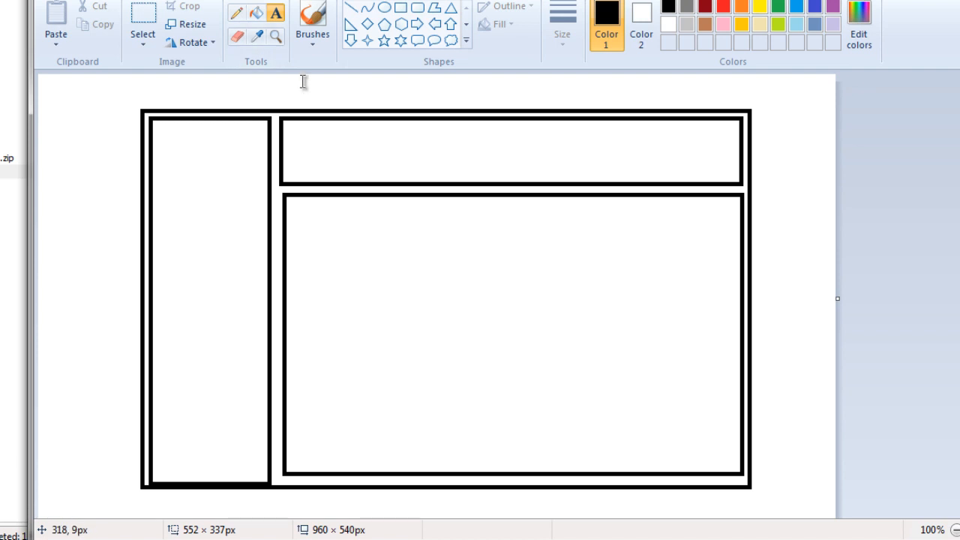
{"action": "left_click", "coordinate": [305, 81]}
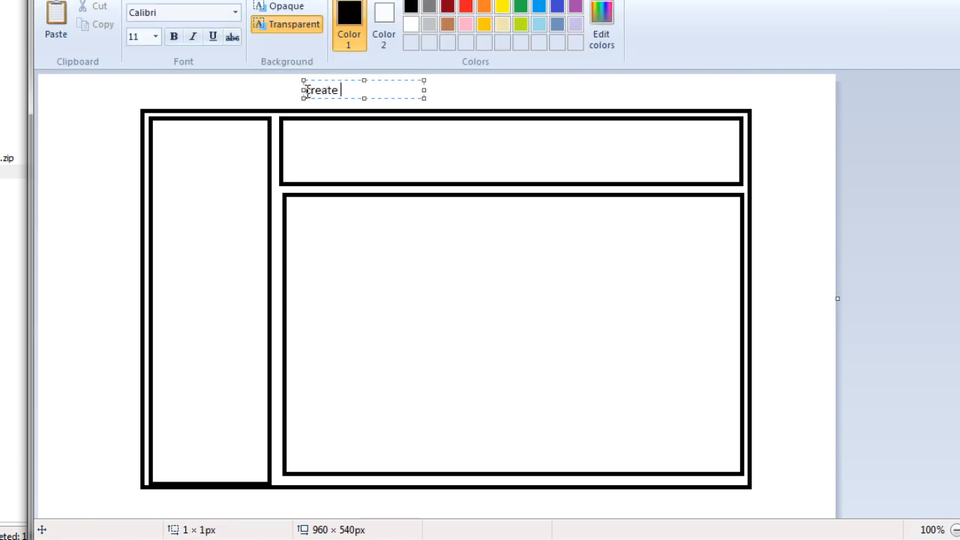
{"action": "type", "text": "Create"}
{"action": "key", "text": "ctrl+a"}
{"action": "type", "text": "Create Cam"}
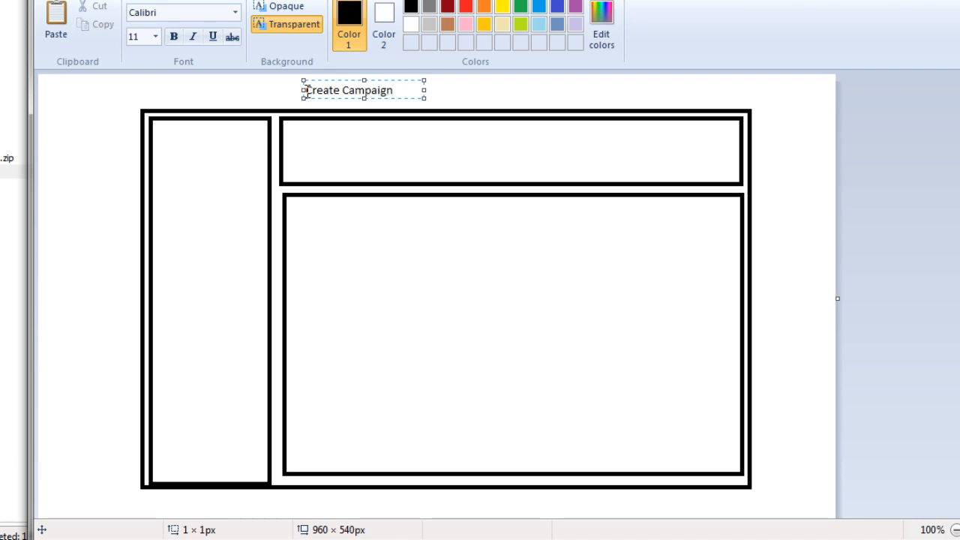
{"action": "left_click", "coordinate": [127, 126]}
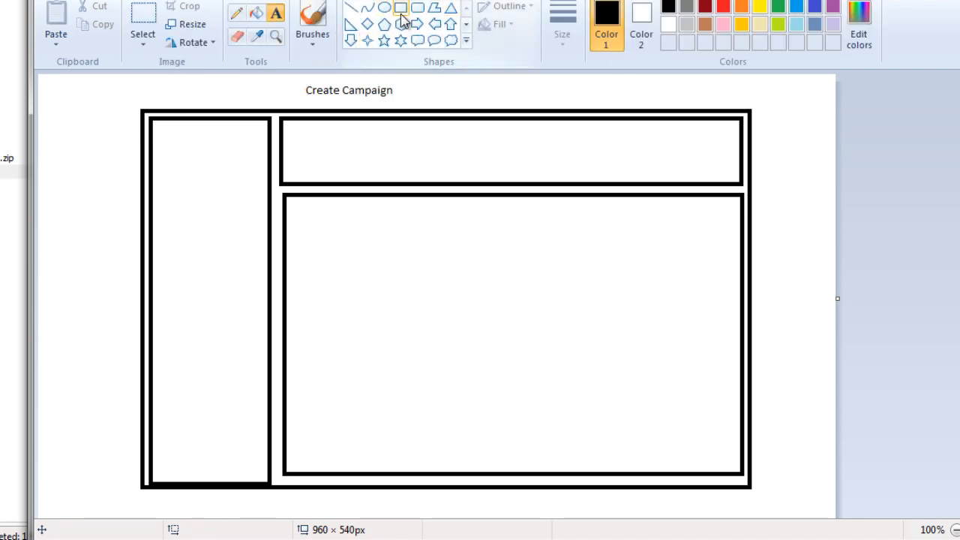
- Add the text "Campaign Name" in the upper left of the content box
{"action": "left_click", "coordinate": [401, 11]}
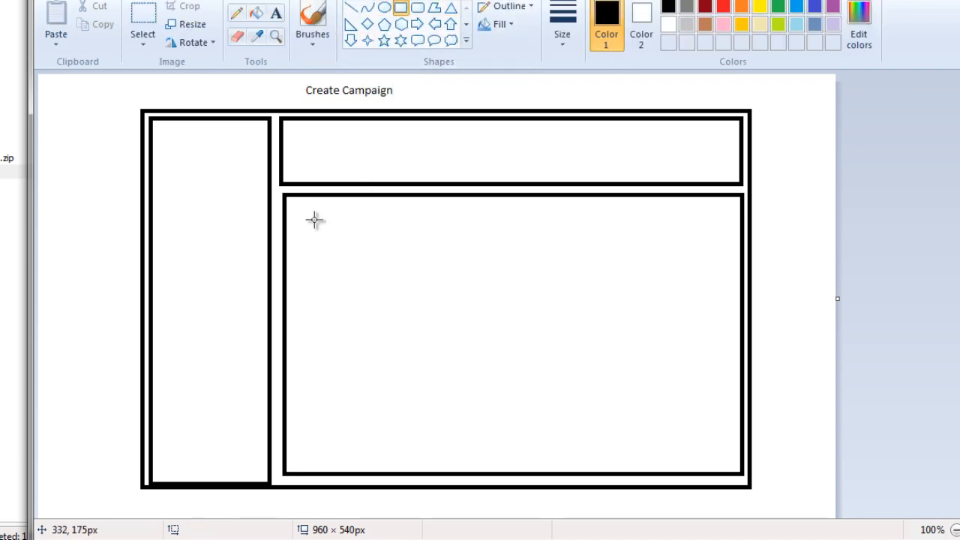
{"action": "left_click", "coordinate": [276, 13]}
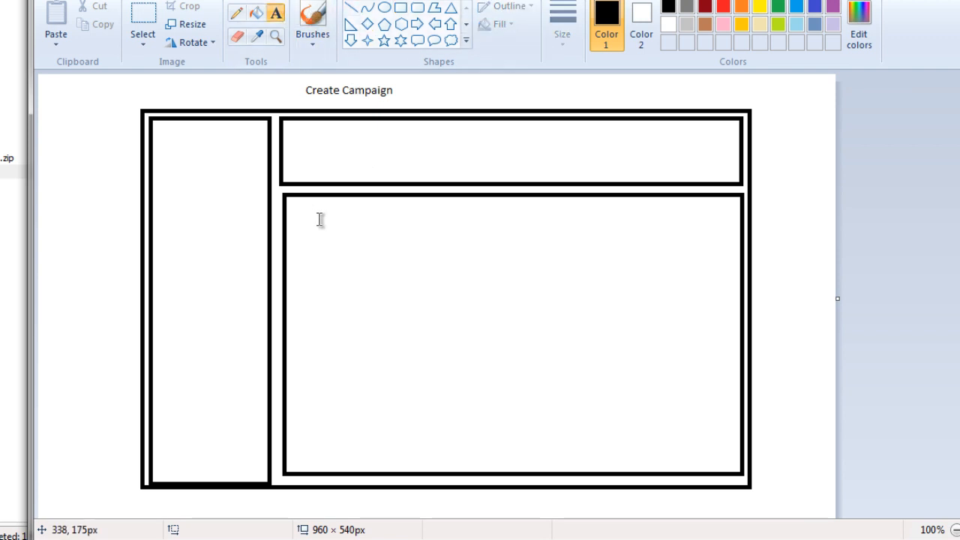
{"action": "left_click", "coordinate": [315, 216]}
{"action": "type", "text": "C"}
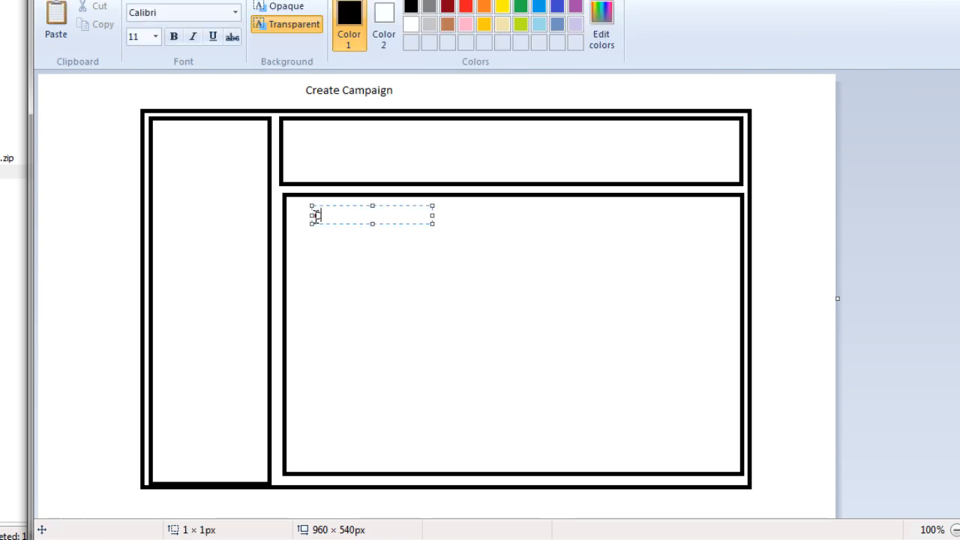
{"action": "type", "text": "ampaign Name"}
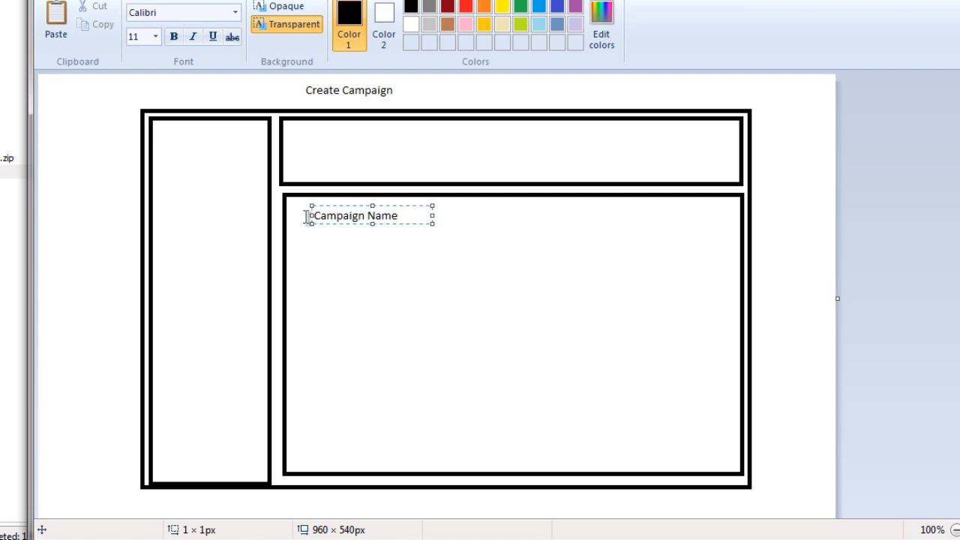
{"action": "left_click", "coordinate": [78, 227]}
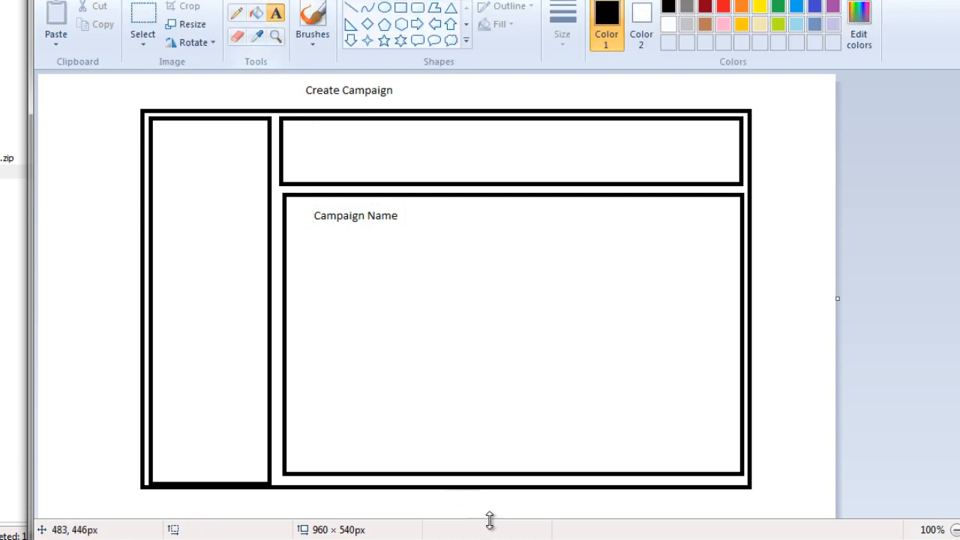
- Switch to the WordPad document and review the plugin's IF/THEN steps from the beginning
{"action": "left_click", "coordinate": [519, 539]}
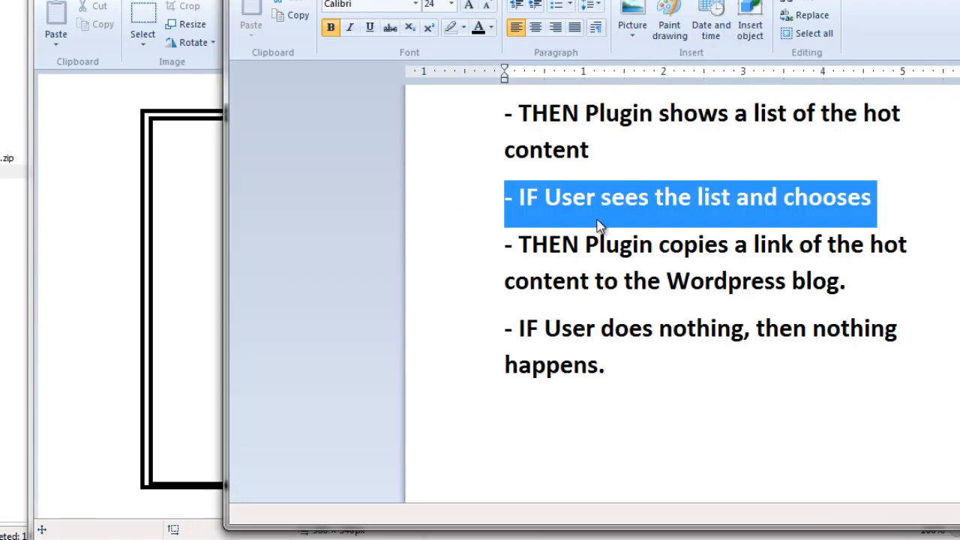
{"action": "scroll", "coordinate": [600, 225], "scroll_direction": "up", "scroll_amount": 10}
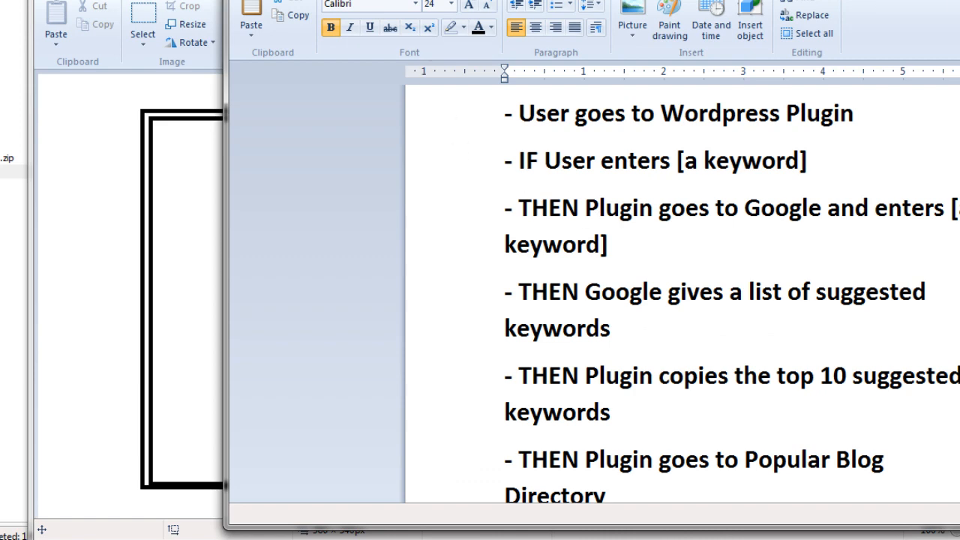